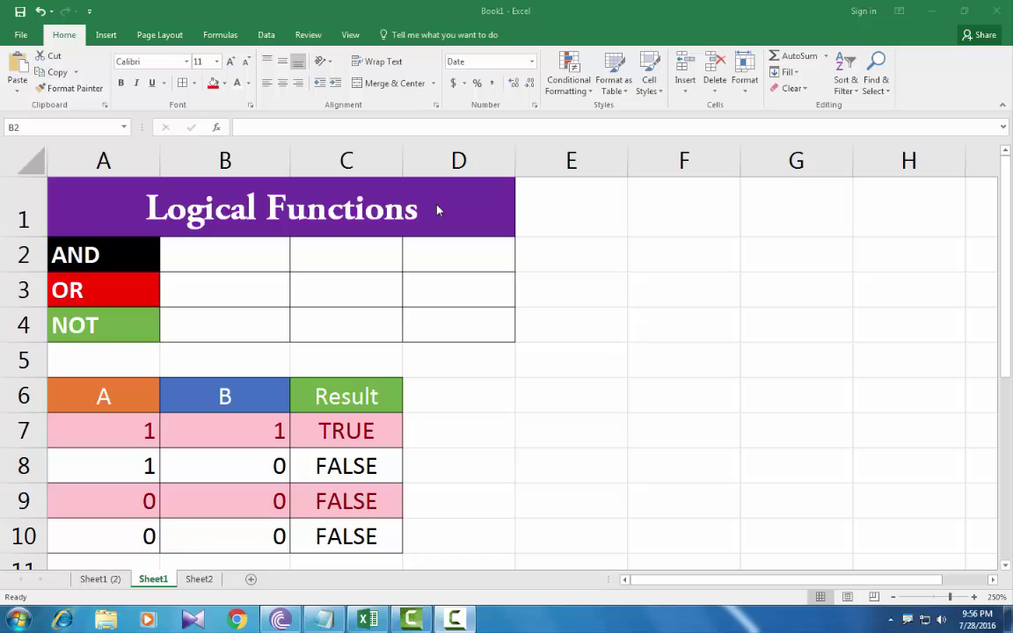
- Examine the number and logical value pairs in the reference cells E1:F2
{"action": "left_click", "coordinate": [764, 399]}
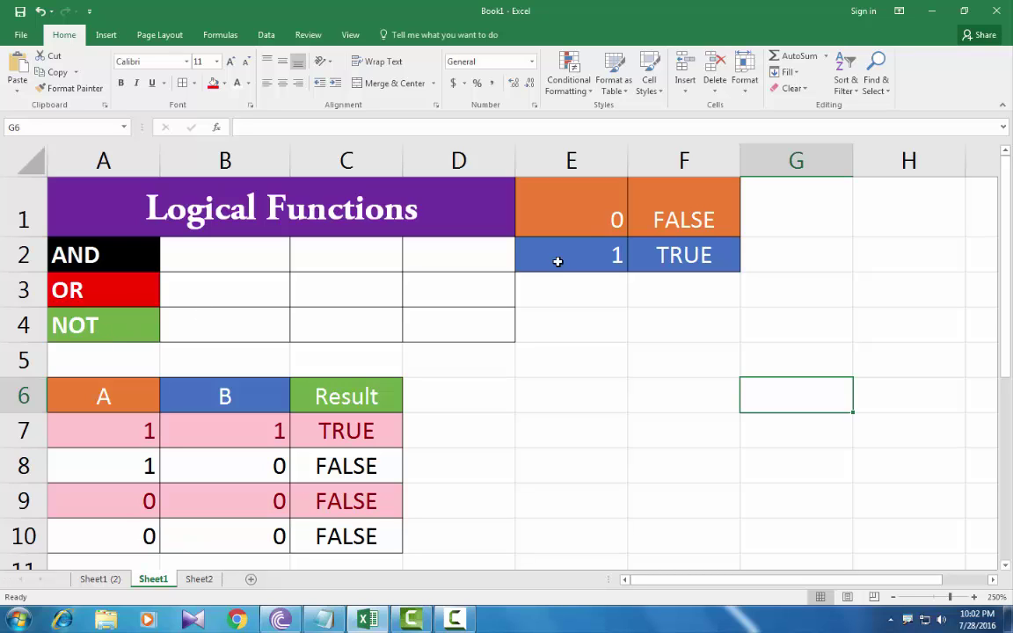
{"action": "left_click", "coordinate": [603, 215]}
{"action": "left_click", "coordinate": [694, 216]}
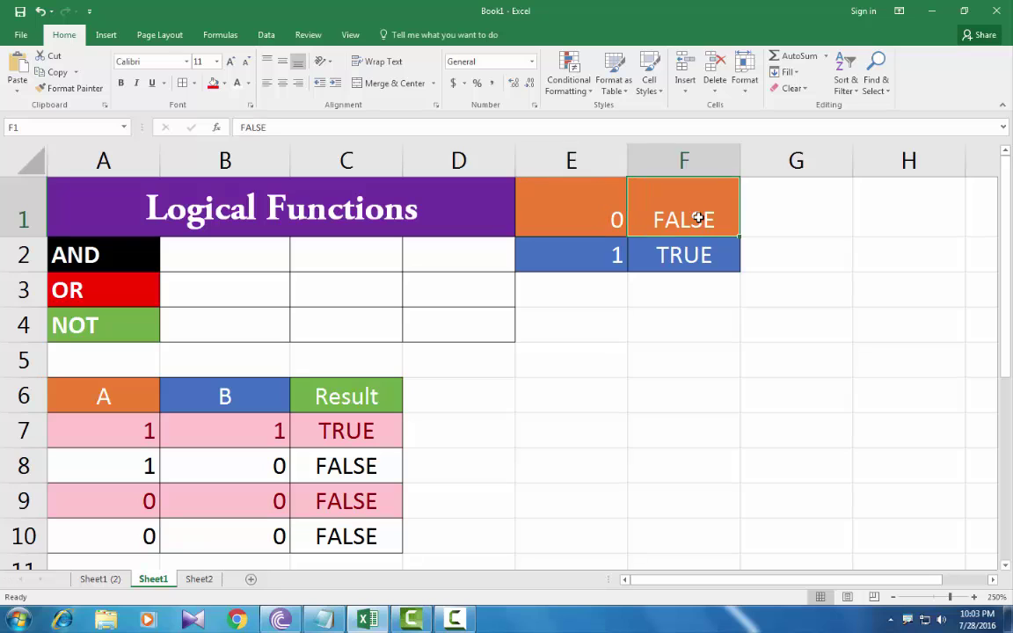
{"action": "left_click", "coordinate": [594, 257]}
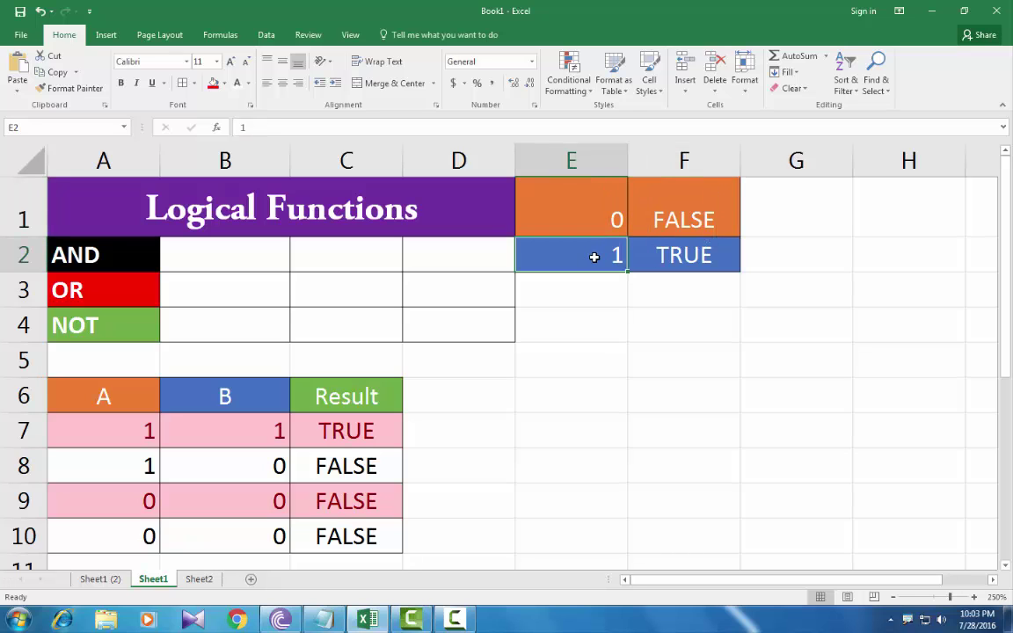
{"action": "left_click", "coordinate": [674, 257]}
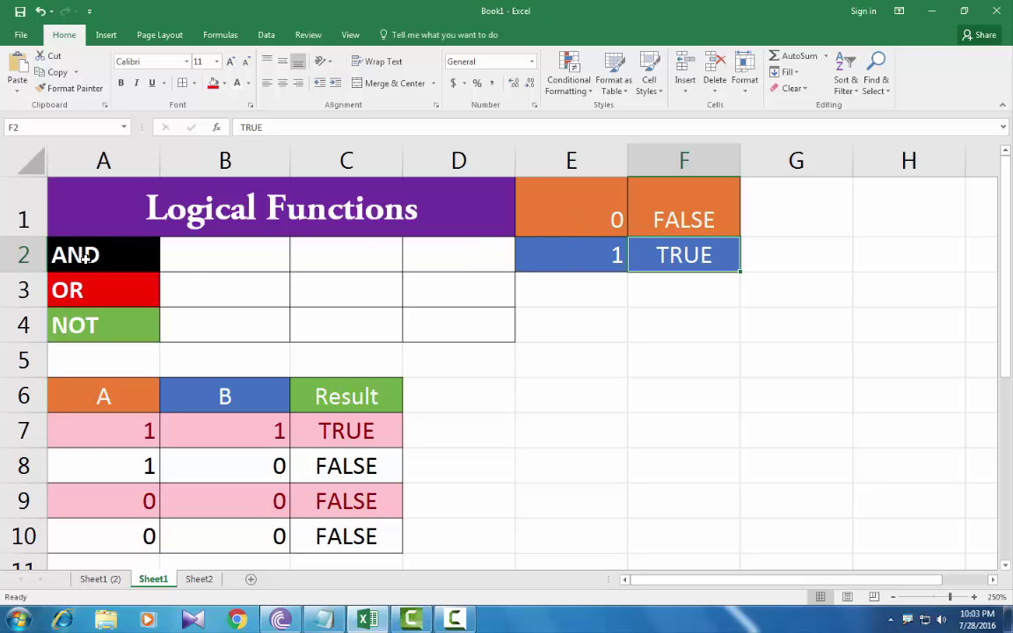
{"action": "key", "text": "Down"}
{"action": "key", "text": "Down"}
{"action": "key", "text": "Down"}
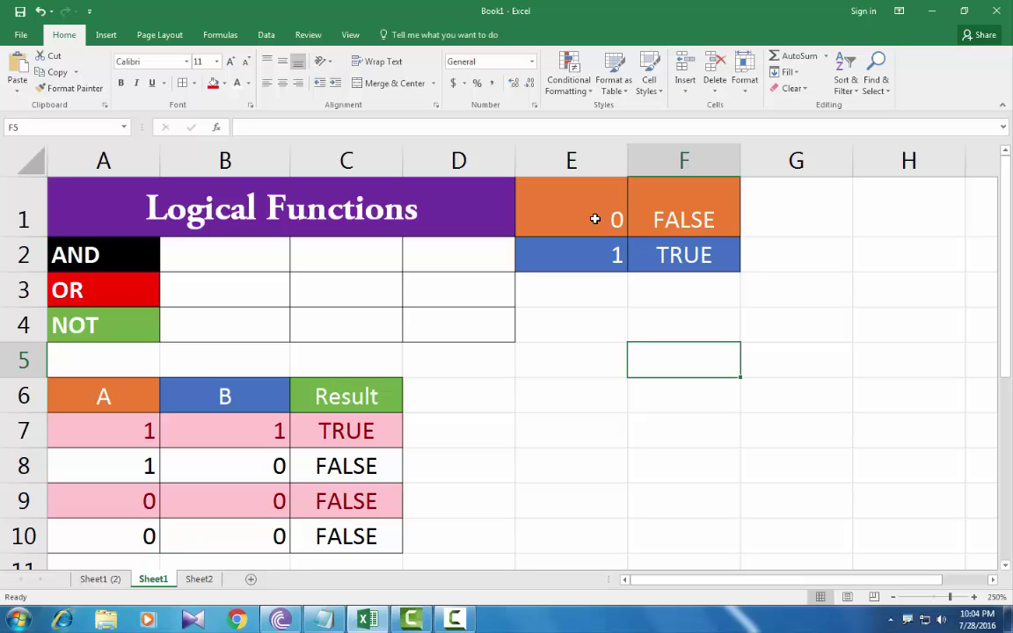
- Enter the formula =AND(1,0) in cell B2 of the AND row
{"action": "left_click", "coordinate": [209, 259]}
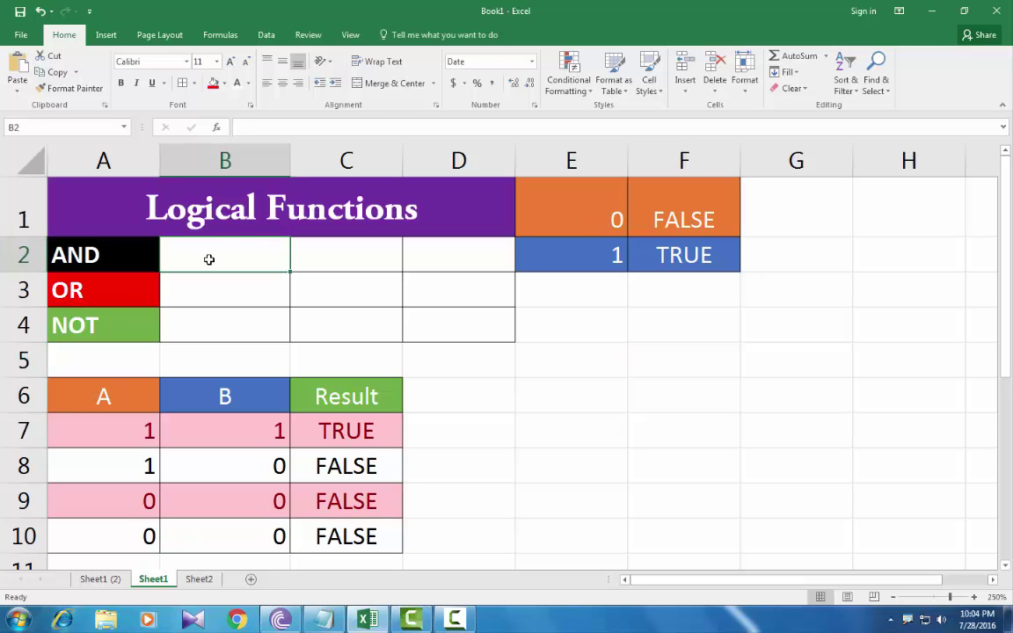
{"action": "type", "text": "=and"}
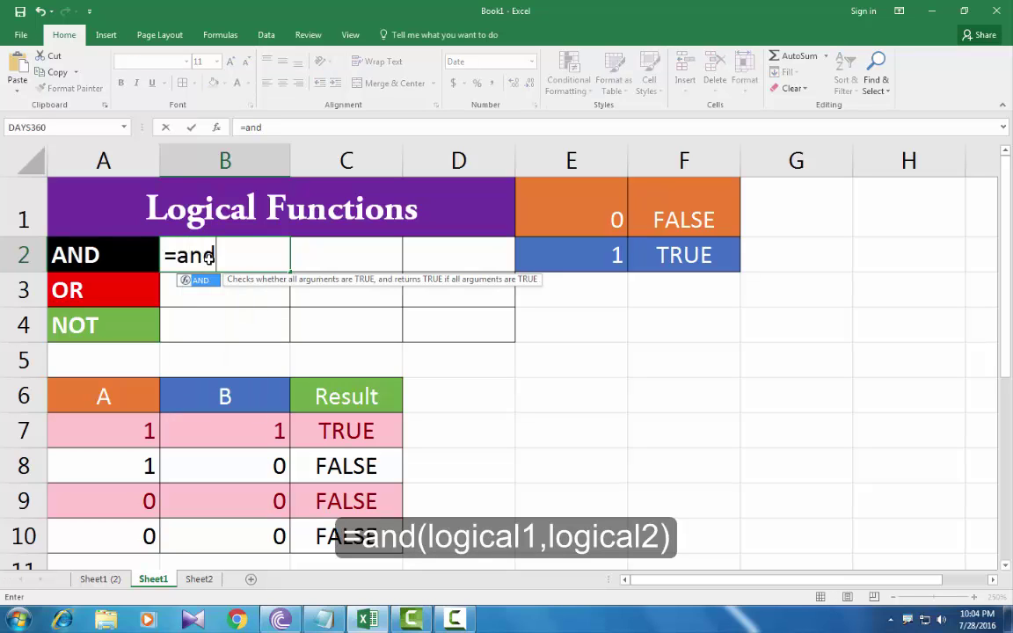
{"action": "key", "text": "Tab"}
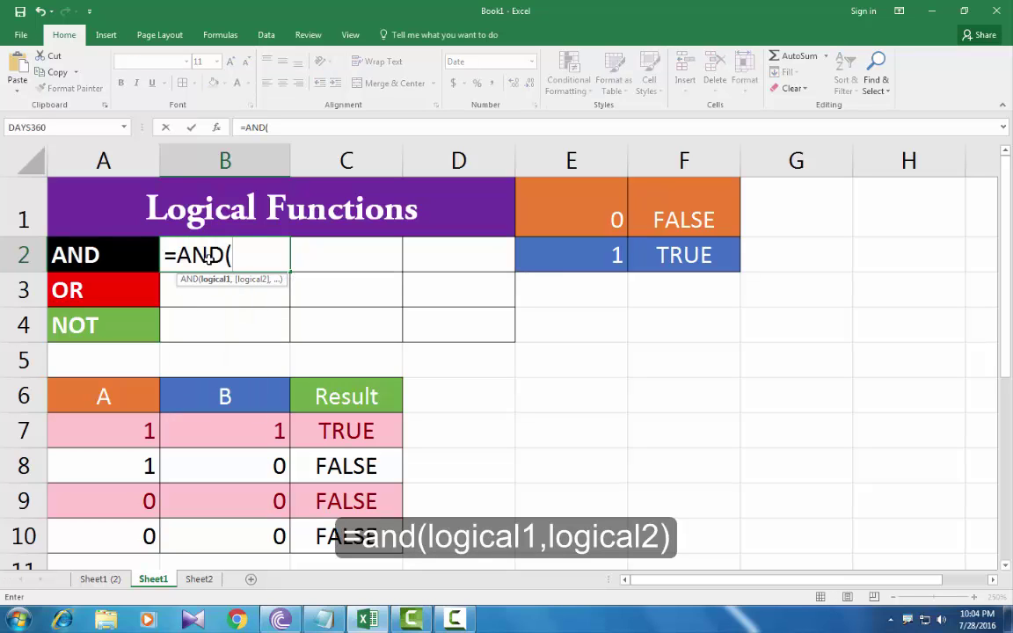
{"action": "type", "text": "1,0)"}
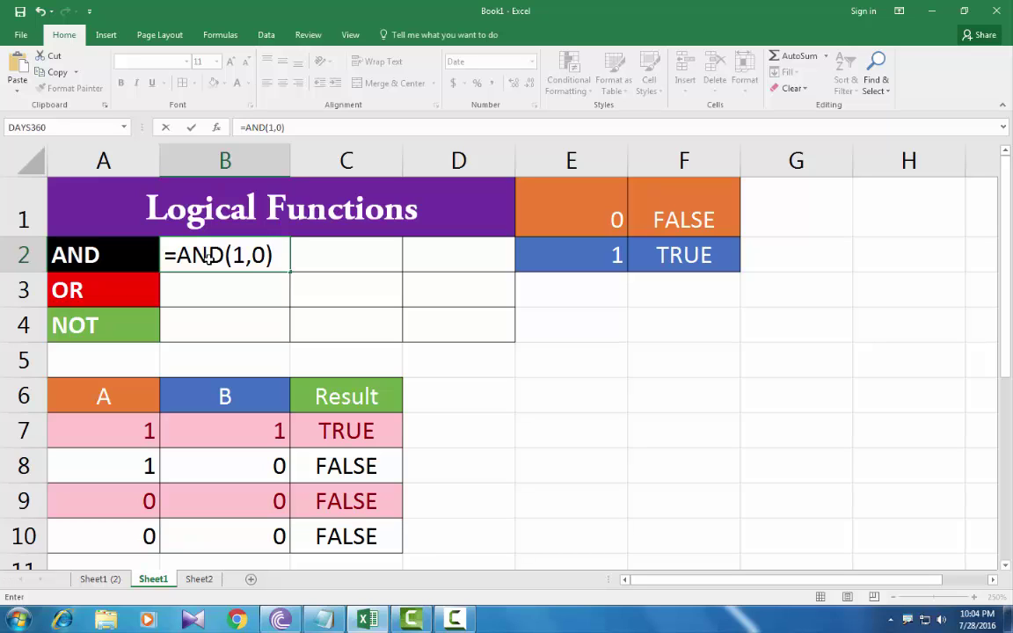
{"action": "key", "text": "Return"}
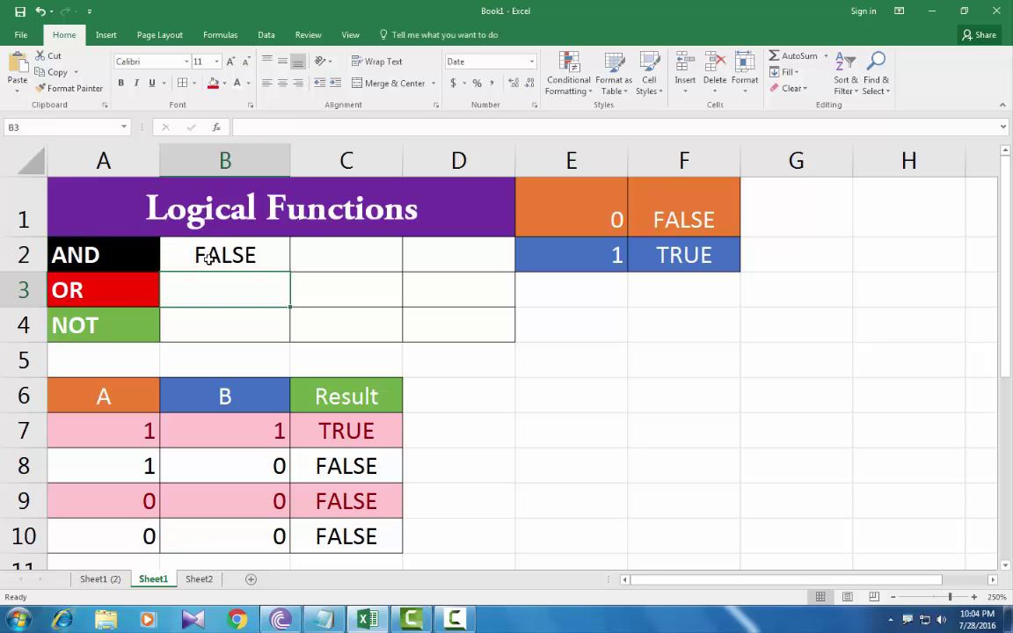
- Enter the formula =AND(45,78) in cell C2 of the AND row
{"action": "left_click", "coordinate": [333, 264]}
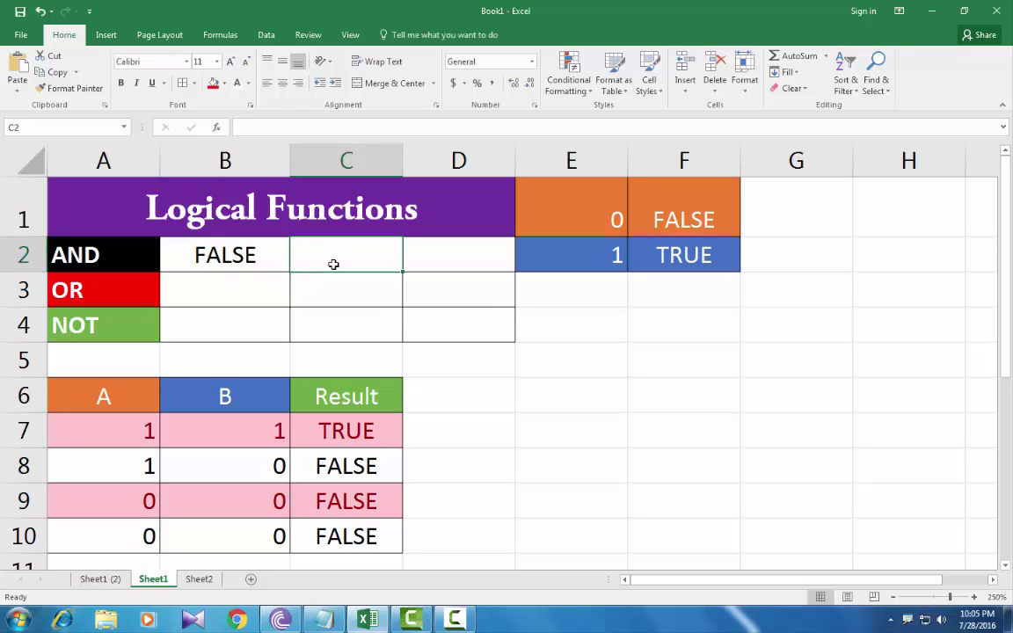
{"action": "type", "text": "=and"}
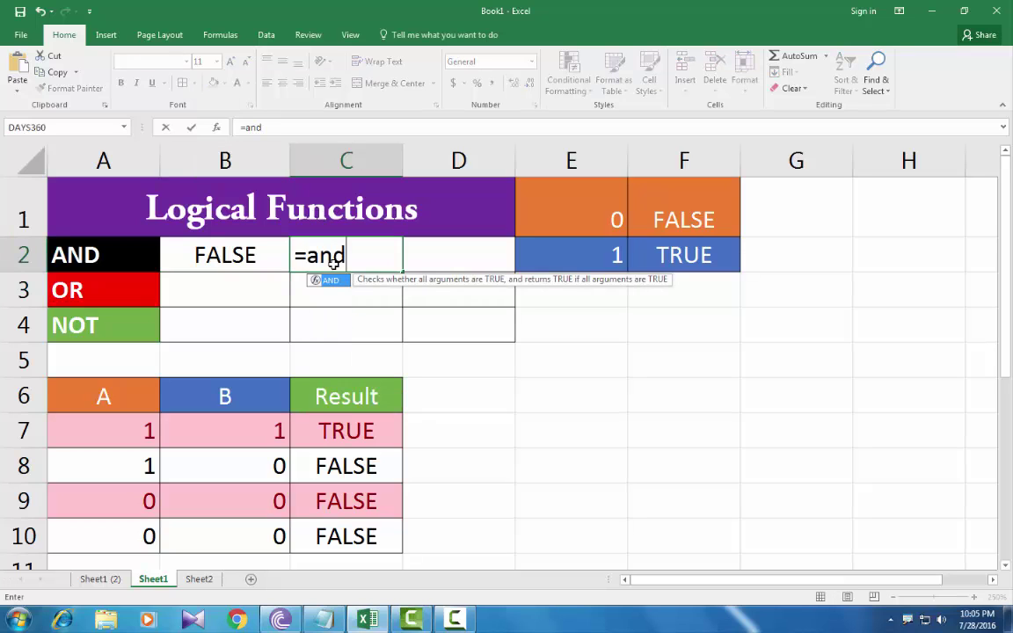
{"action": "key", "text": "Tab"}
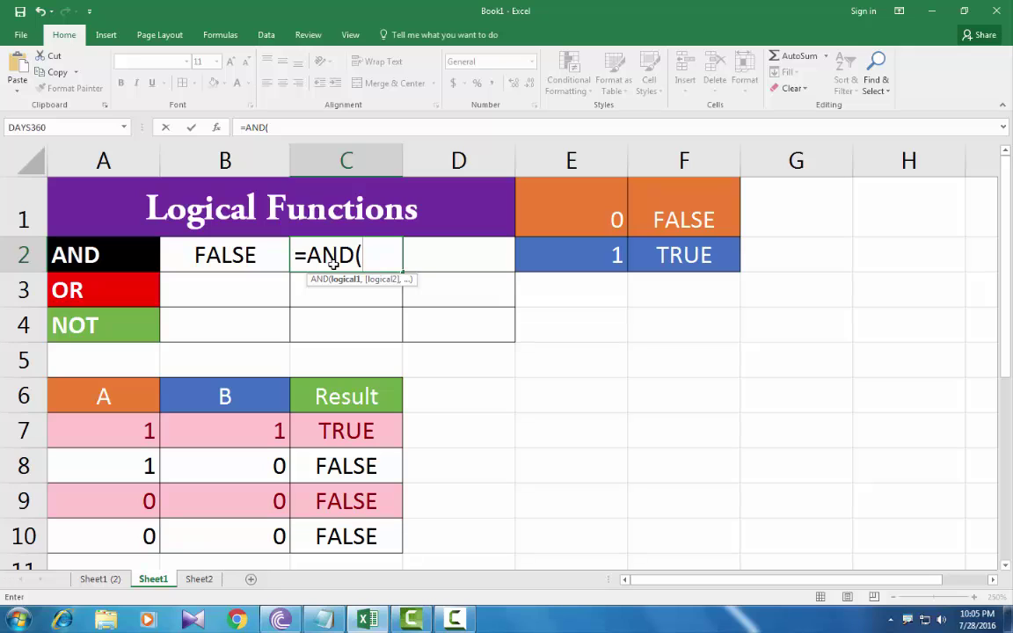
{"action": "type", "text": "45,"}
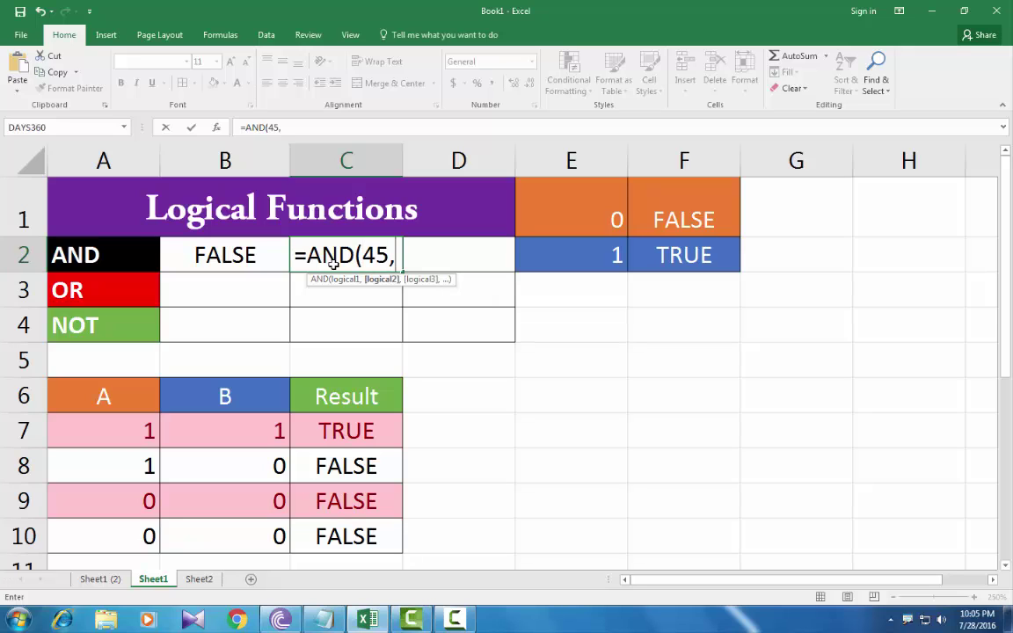
{"action": "type", "text": "78)"}
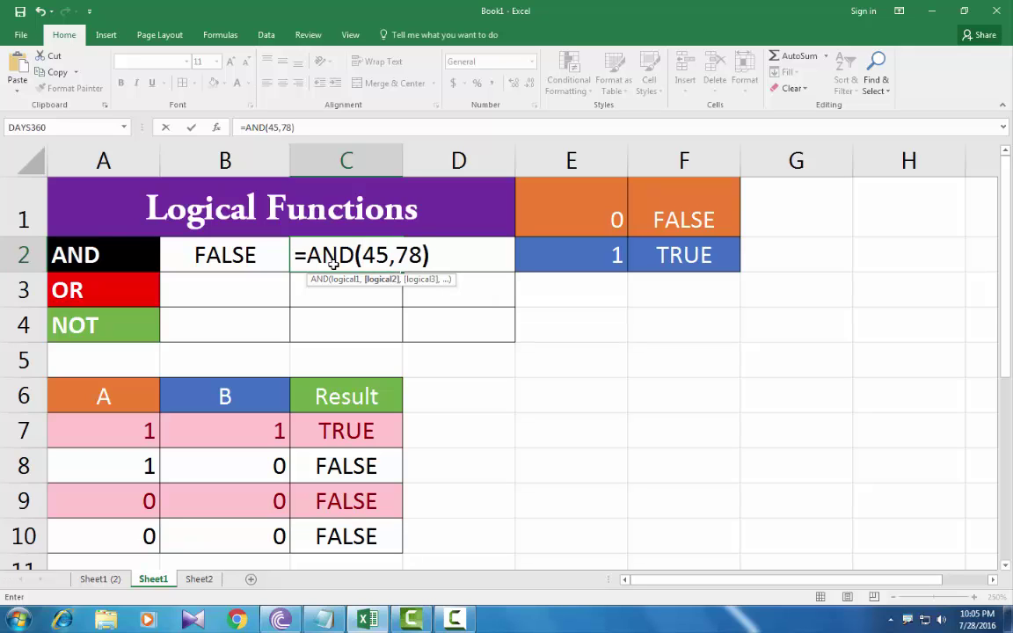
{"action": "key", "text": "Return"}
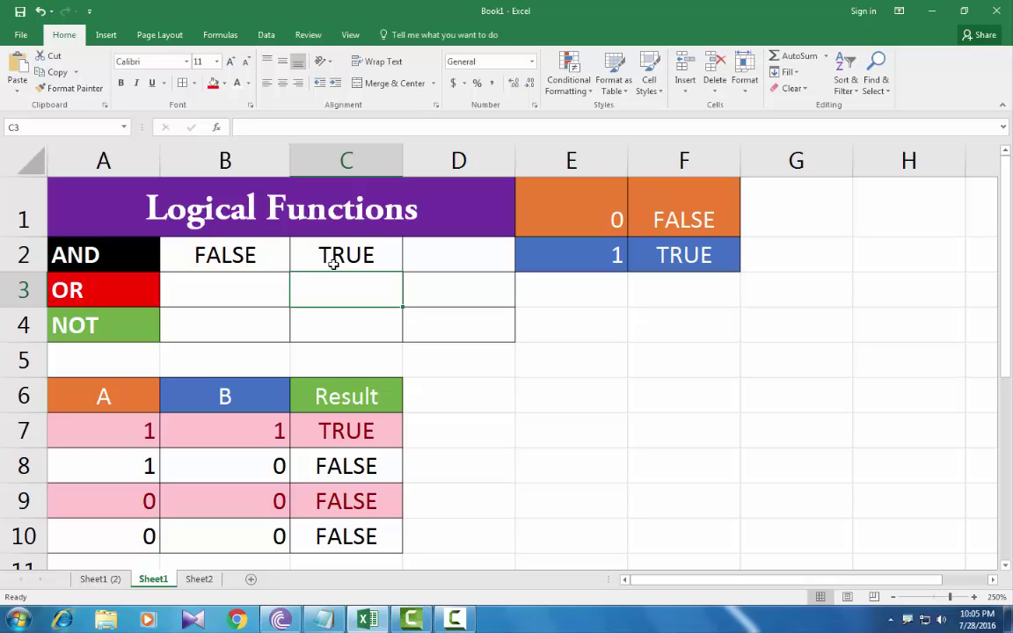
- Enter the formula =AND(0,0) in cell D2 of the AND row
{"action": "left_click", "coordinate": [457, 257]}
{"action": "type", "text": "=and"}
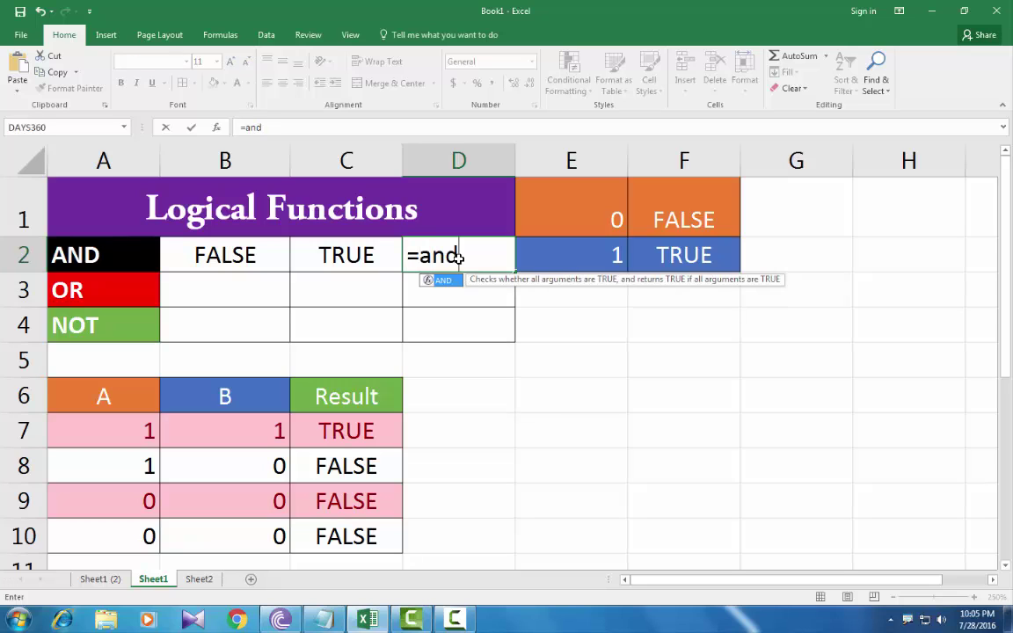
{"action": "key", "text": "Tab"}
{"action": "type", "text": "0"}
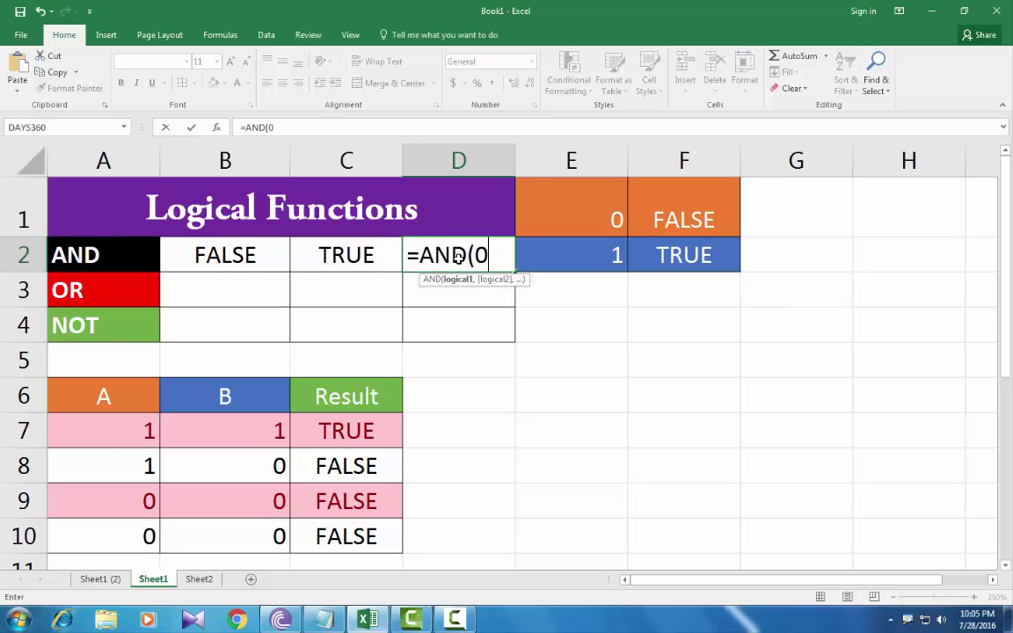
{"action": "type", "text": ",0)"}
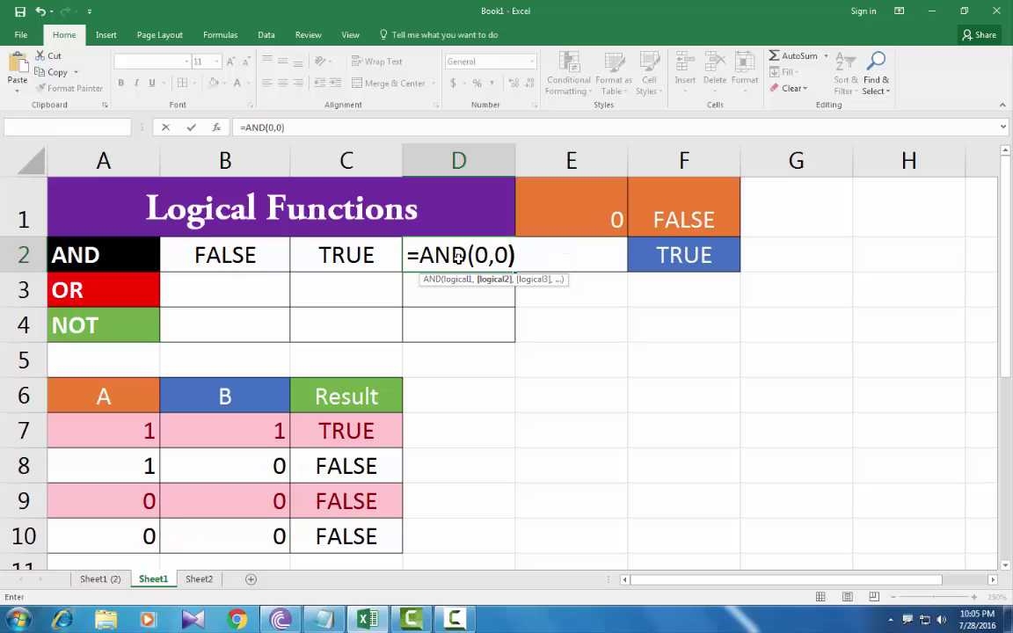
{"action": "key", "text": "Return"}
{"action": "left_click", "coordinate": [457, 258]}
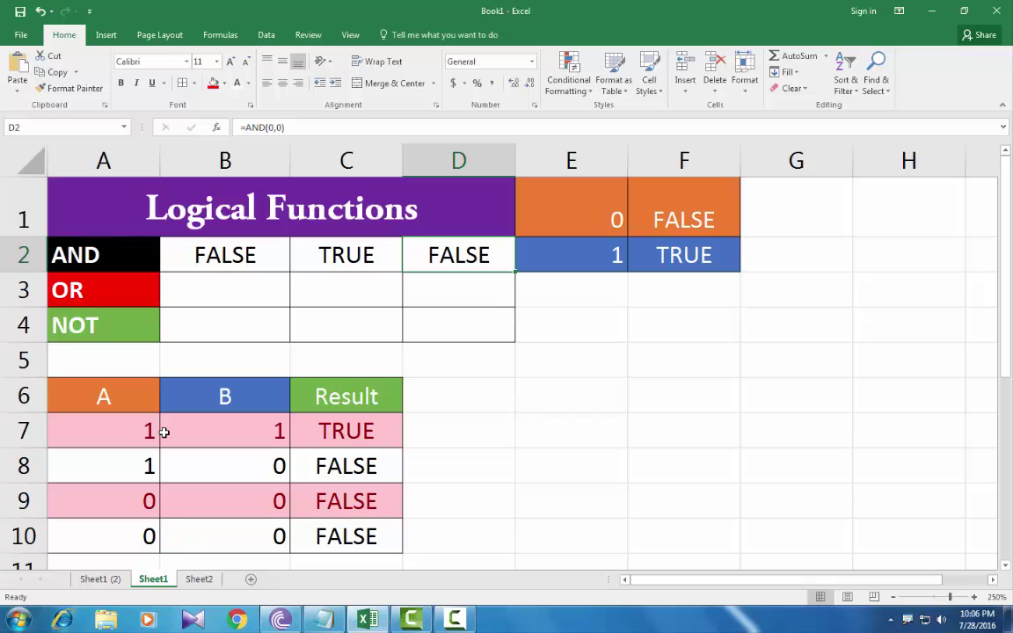
- Review the first truth table rows and set the result in C8 to TRUE for the OR case
{"action": "left_click", "coordinate": [127, 426]}
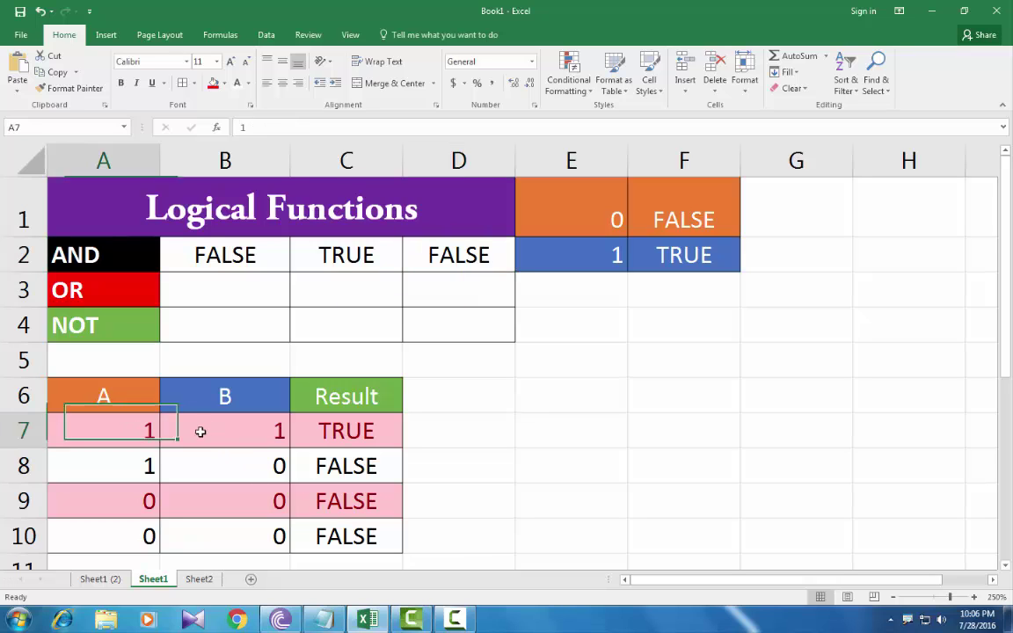
{"action": "left_click_drag", "start_coordinate": [187, 430], "coordinate": [207, 427]}
{"action": "left_click", "coordinate": [328, 427]}
{"action": "left_click_drag", "start_coordinate": [118, 465], "coordinate": [199, 463]}
{"action": "left_click", "coordinate": [131, 468]}
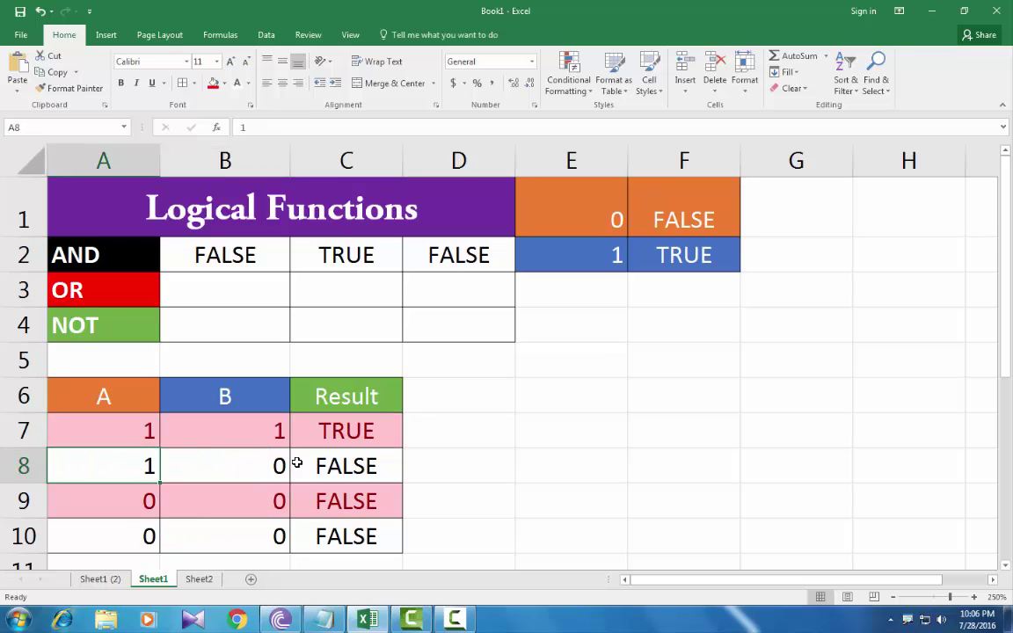
{"action": "left_click", "coordinate": [348, 465]}
{"action": "type", "text": "true"}
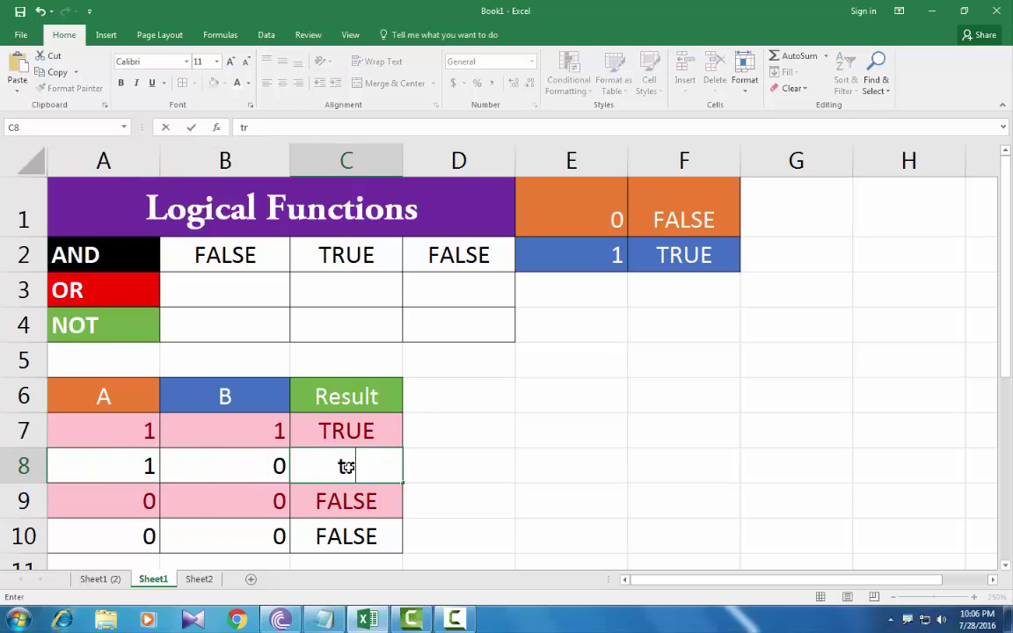
{"action": "key", "text": "Return"}
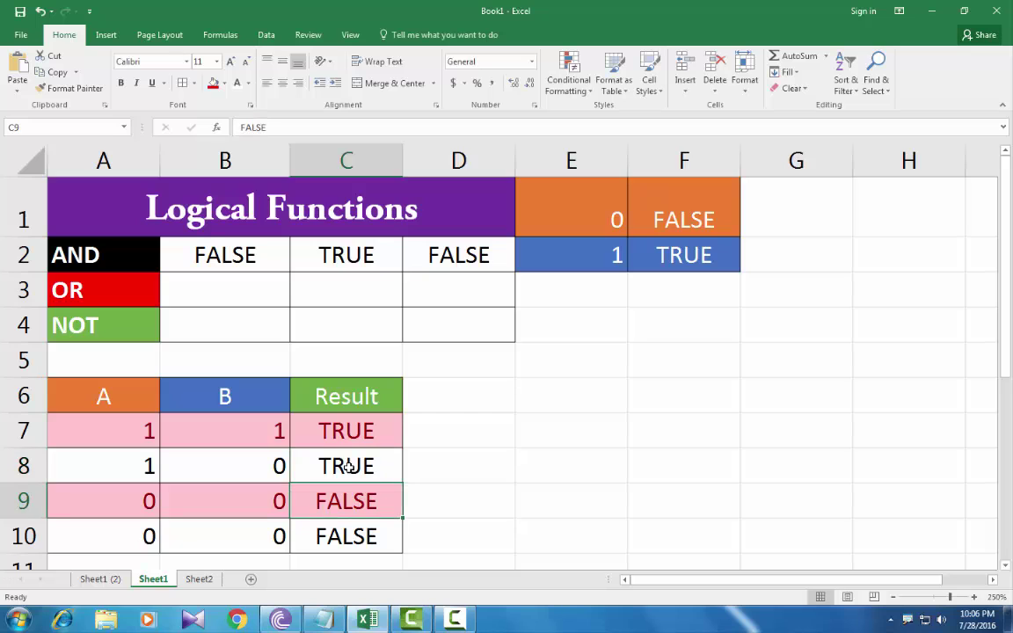
- In row 9 of the truth table, set the B value to 1 and the result to TRUE
{"action": "key", "text": "Left"}
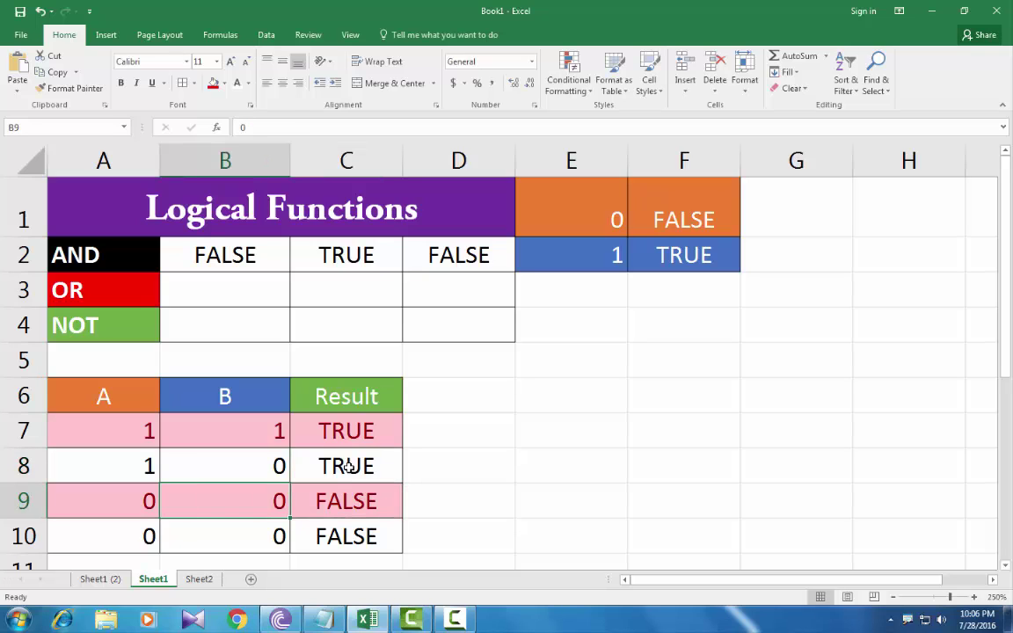
{"action": "type", "text": "1"}
{"action": "key", "text": "Right"}
{"action": "type", "text": "true"}
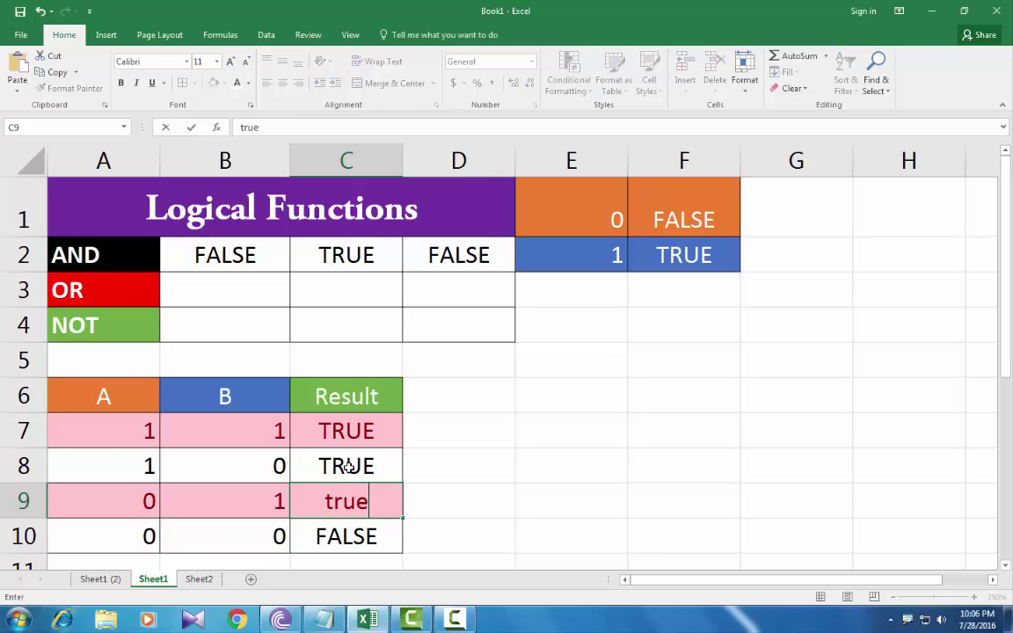
{"action": "key", "text": "Return"}
{"action": "key", "text": "Left"}
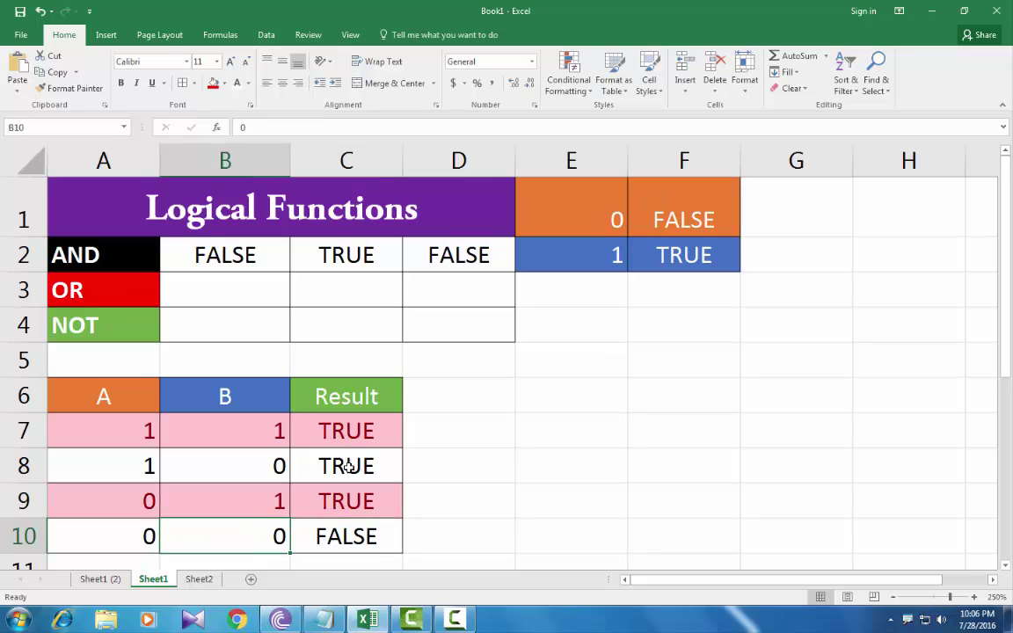
{"action": "key", "text": "Right"}
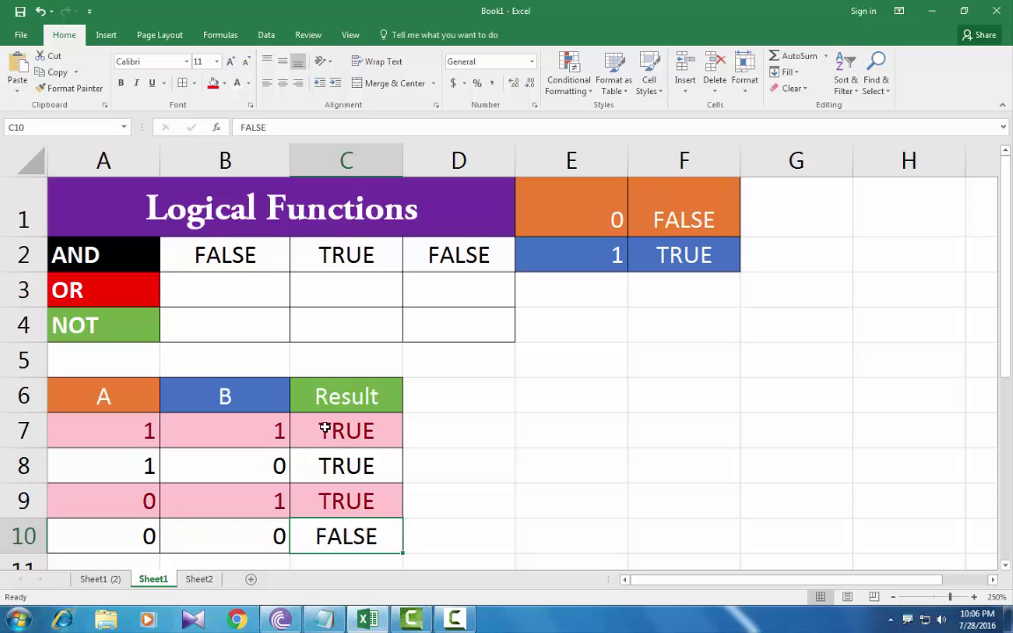
- Enter the formula =OR(4,0) in cell B3 of the OR row
{"action": "left_click", "coordinate": [197, 289]}
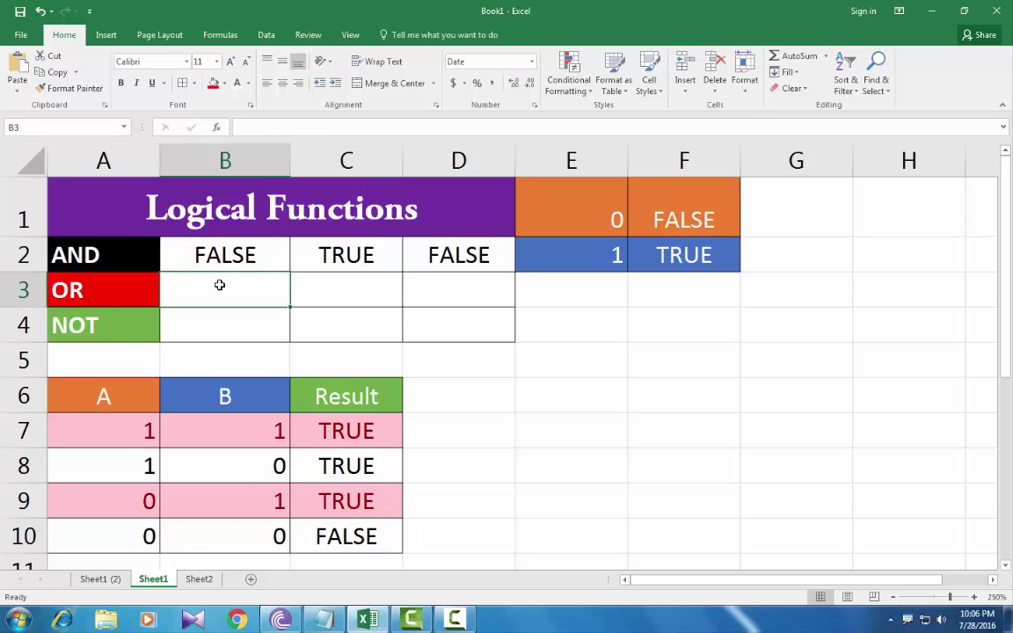
{"action": "type", "text": "=or"}
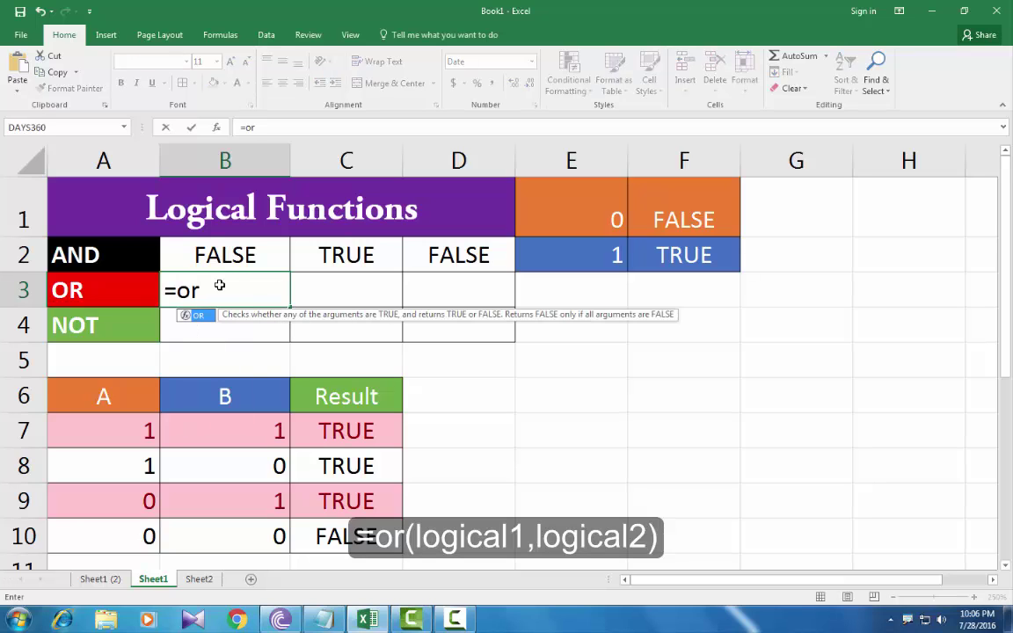
{"action": "key", "text": "Tab"}
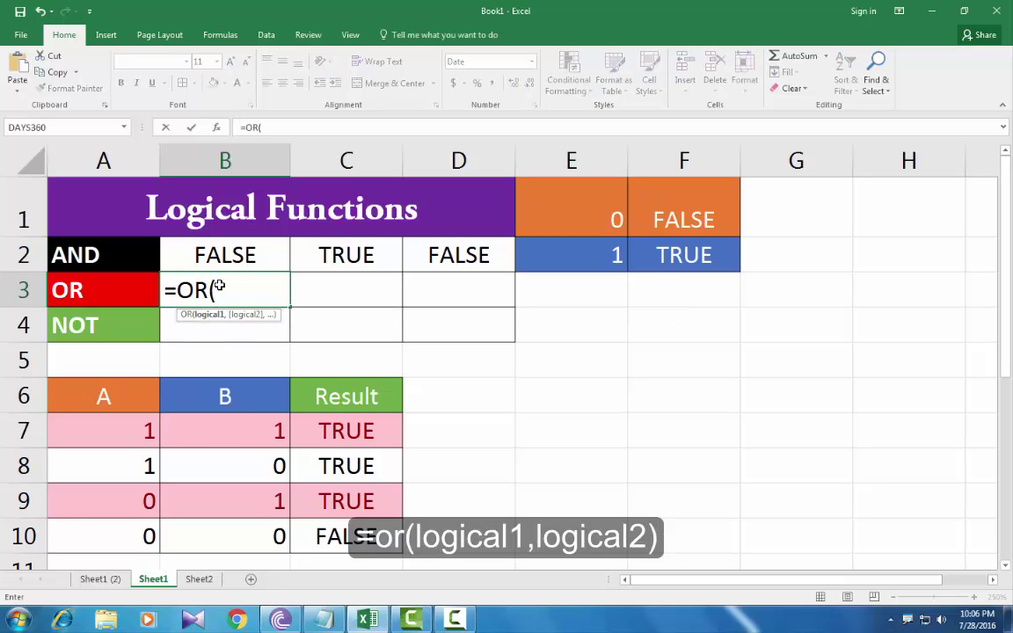
{"action": "type", "text": "4,"}
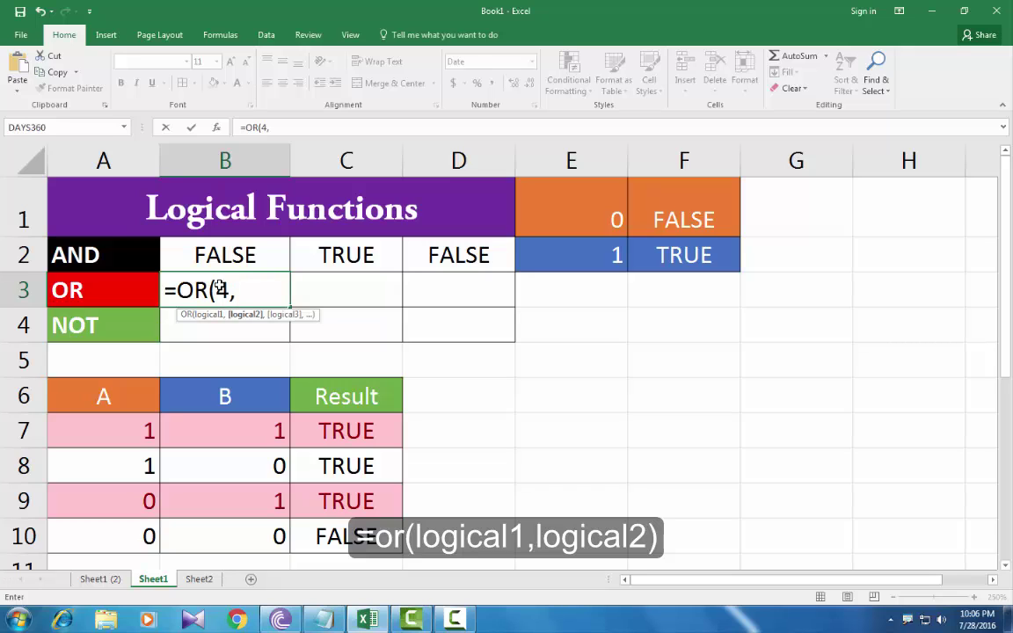
{"action": "type", "text": "0)"}
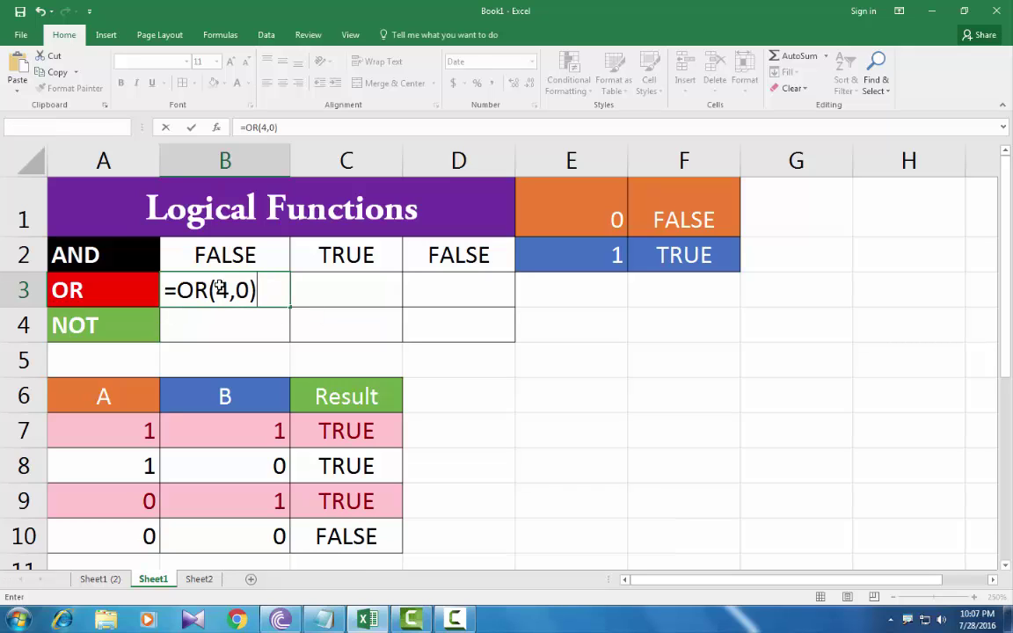
{"action": "key", "text": "Return"}
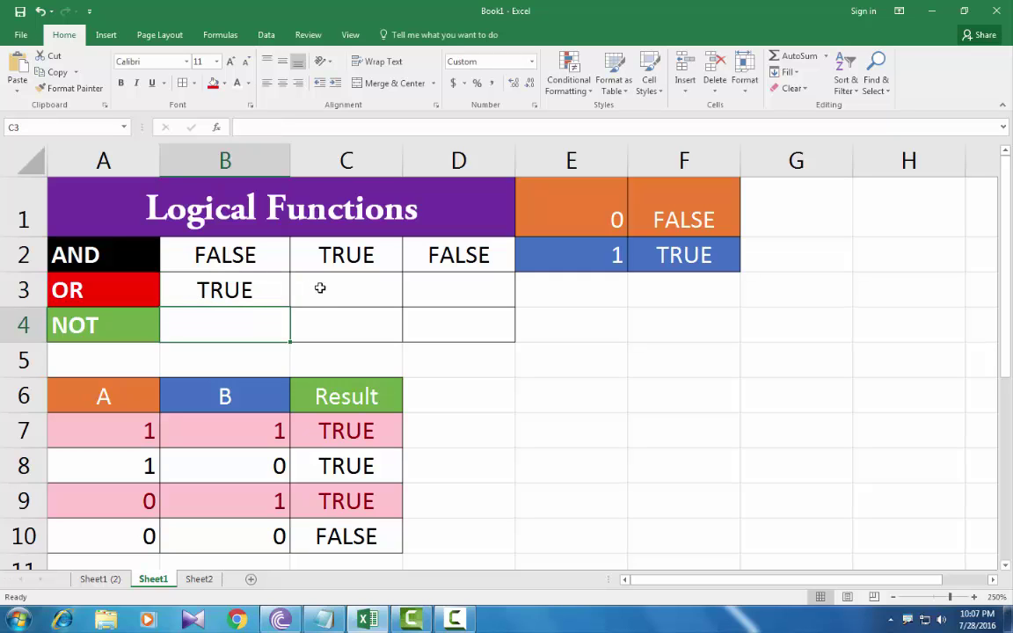
- Enter the formula =OR(0,0) in cell C3 of the OR row
{"action": "left_click", "coordinate": [320, 287]}
{"action": "type", "text": "=OR("}
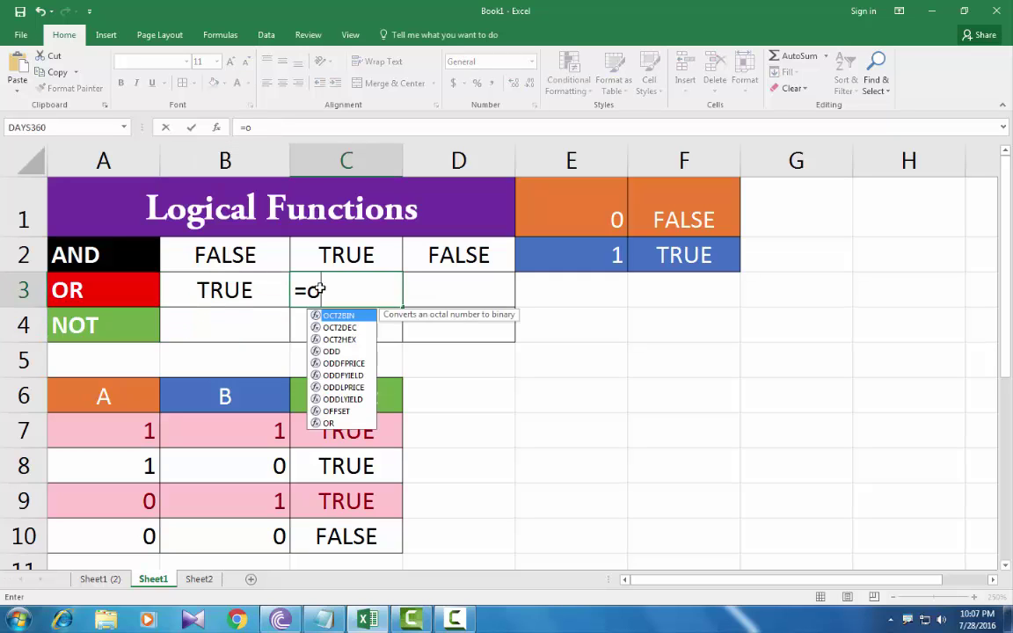
{"action": "type", "text": "0"}
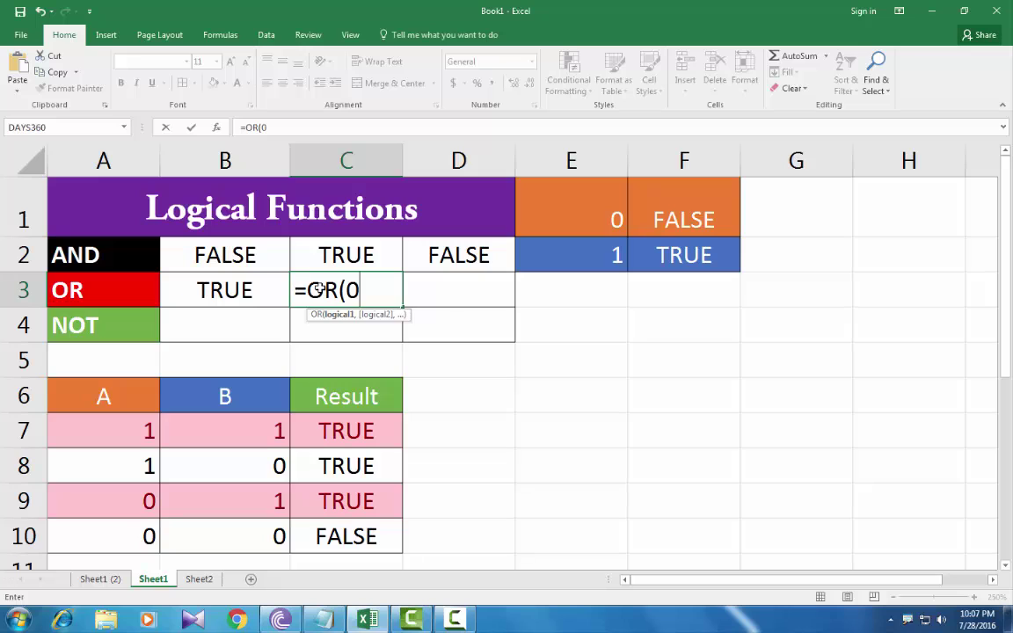
{"action": "type", "text": ",0)"}
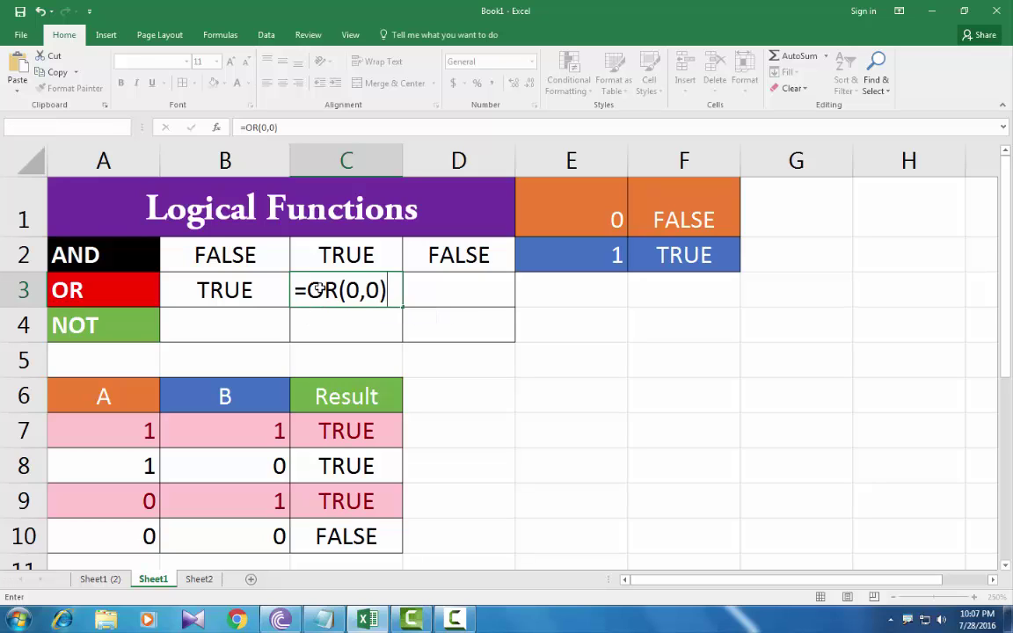
{"action": "key", "text": "Return"}
- Enter the formula =OR(4,8) in cell D3 of the OR row
{"action": "left_click", "coordinate": [417, 292]}
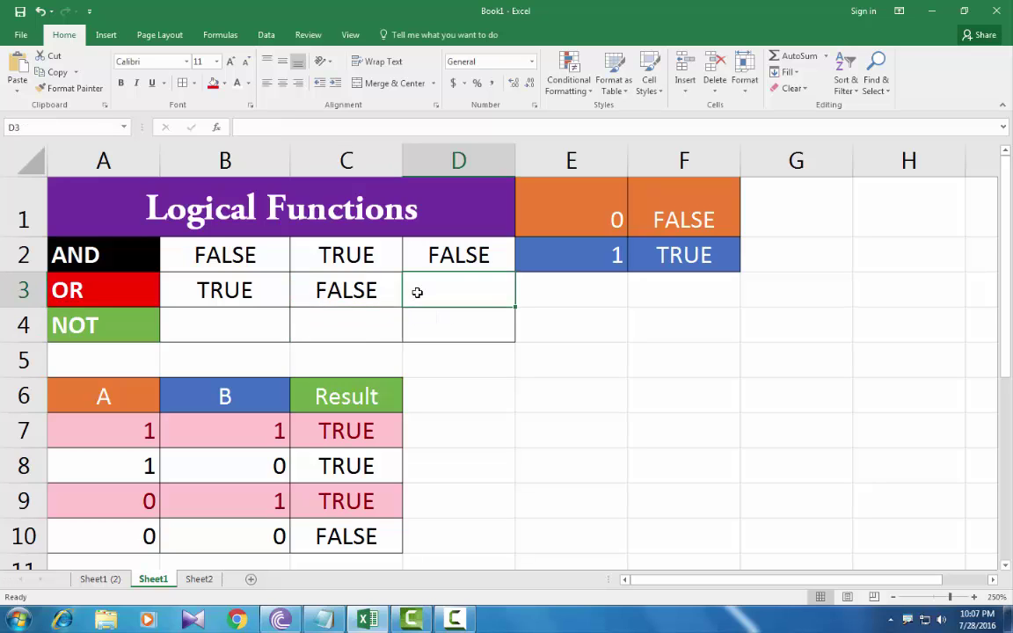
{"action": "type", "text": "=or"}
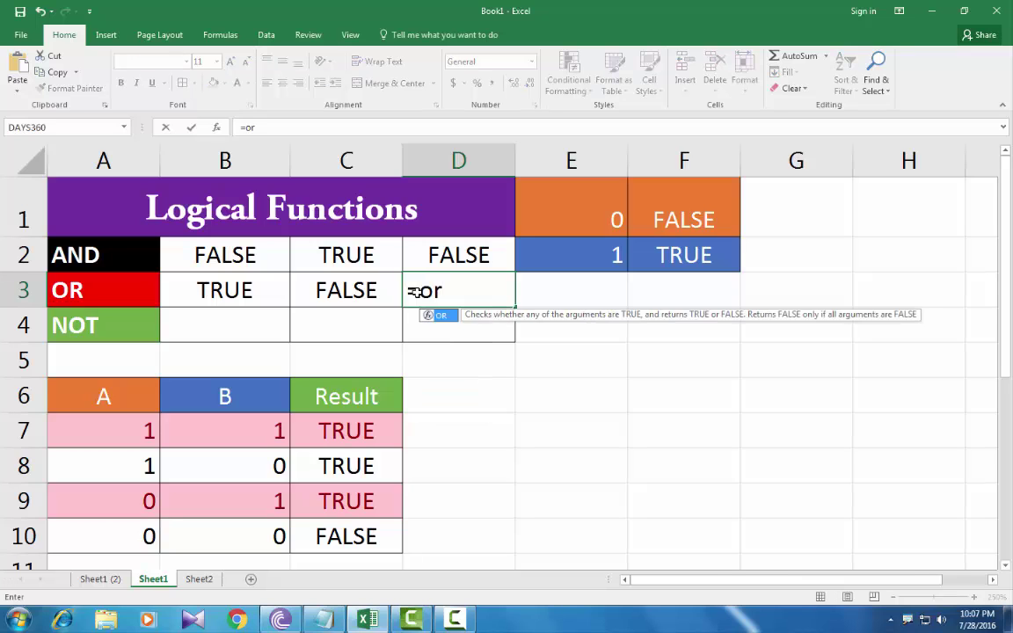
{"action": "key", "text": "Tab"}
{"action": "type", "text": "4"}
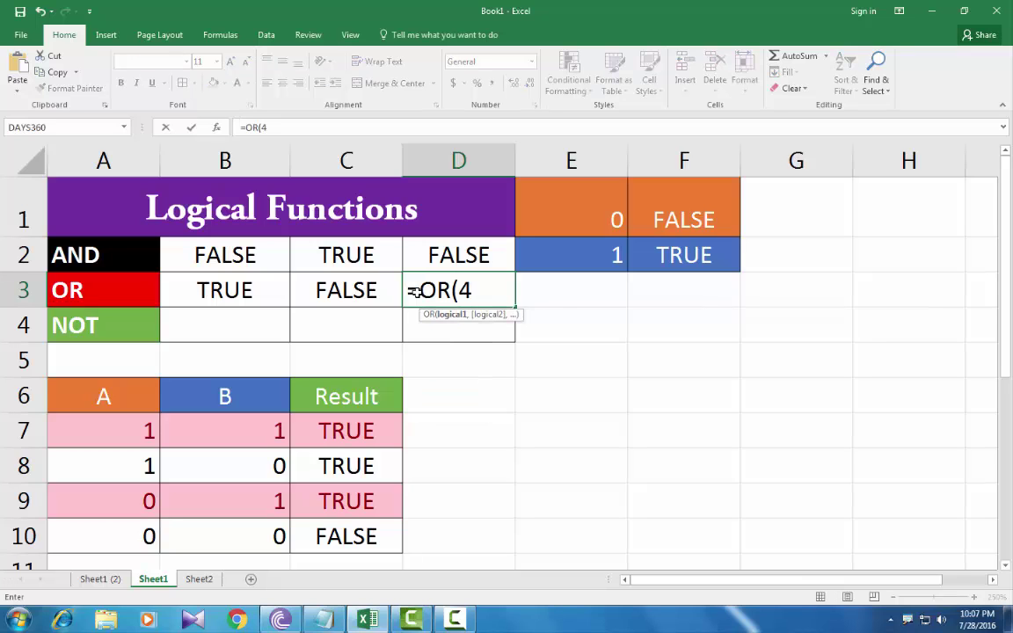
{"action": "type", "text": ",8)"}
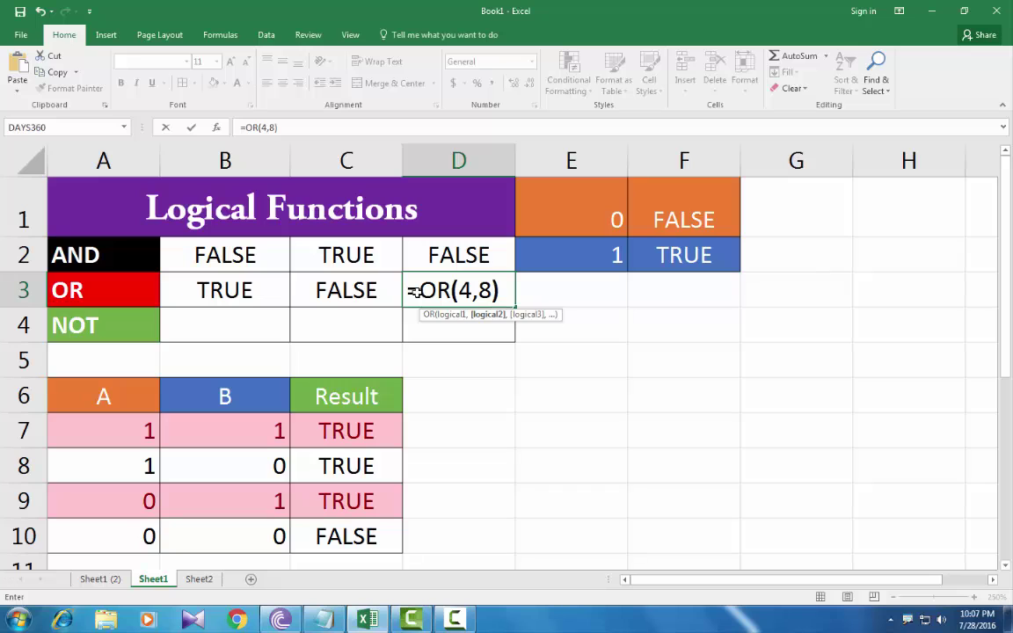
{"action": "key", "text": "Return"}
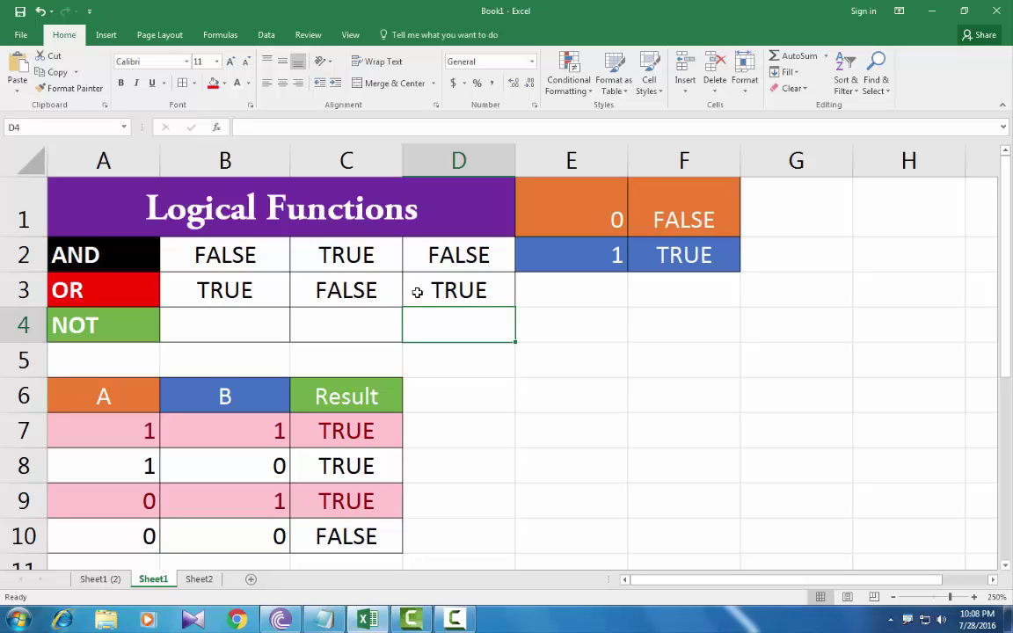
- Enter the formula =NOT(B3) in cell B4 of the NOT row, referencing the first OR result
{"action": "left_click", "coordinate": [233, 296]}
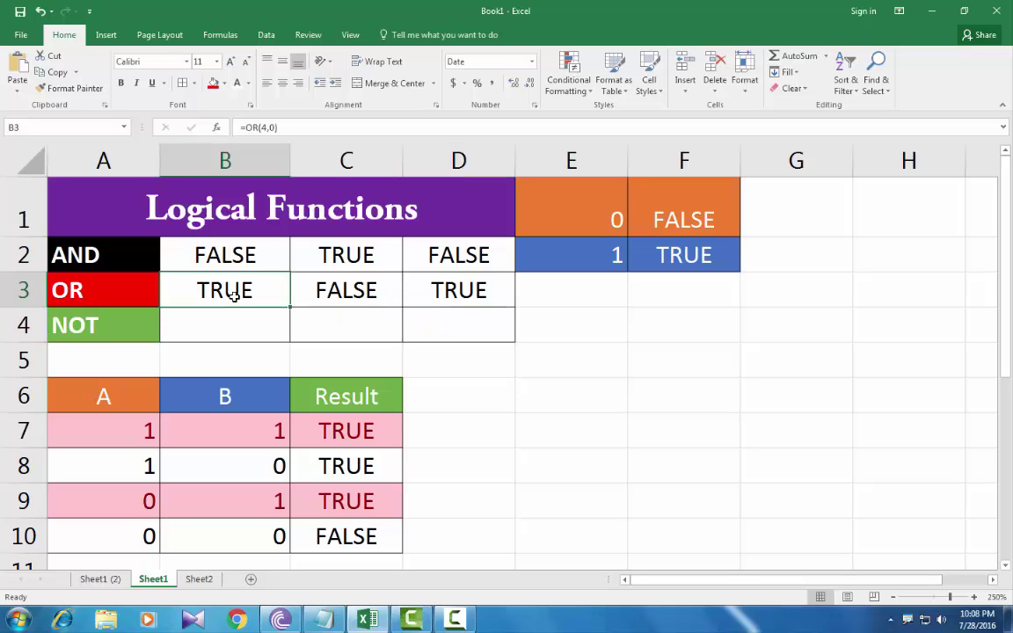
{"action": "left_click", "coordinate": [331, 293]}
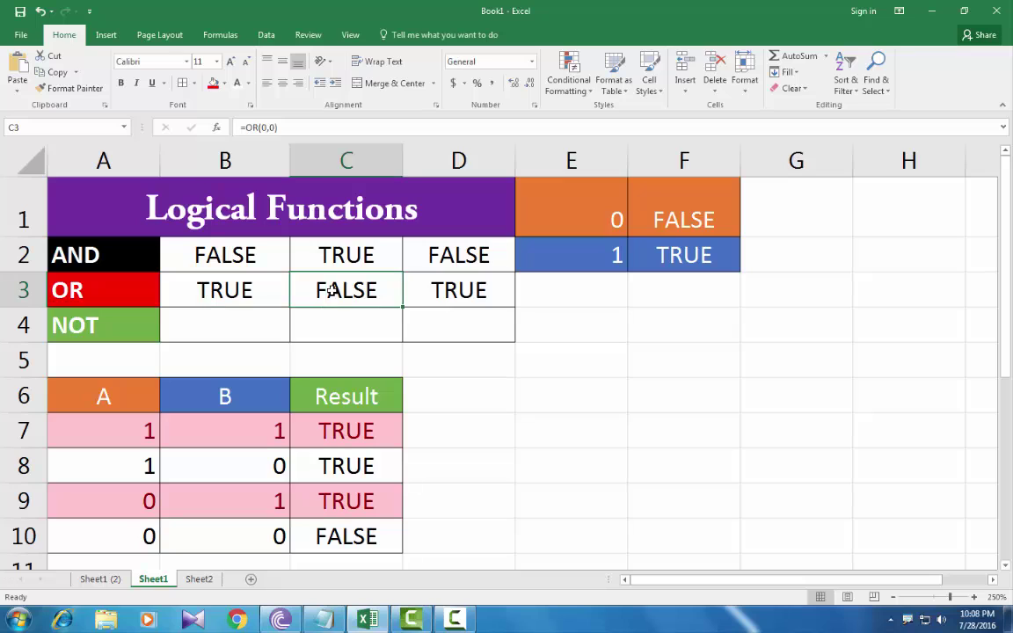
{"action": "left_click", "coordinate": [220, 333]}
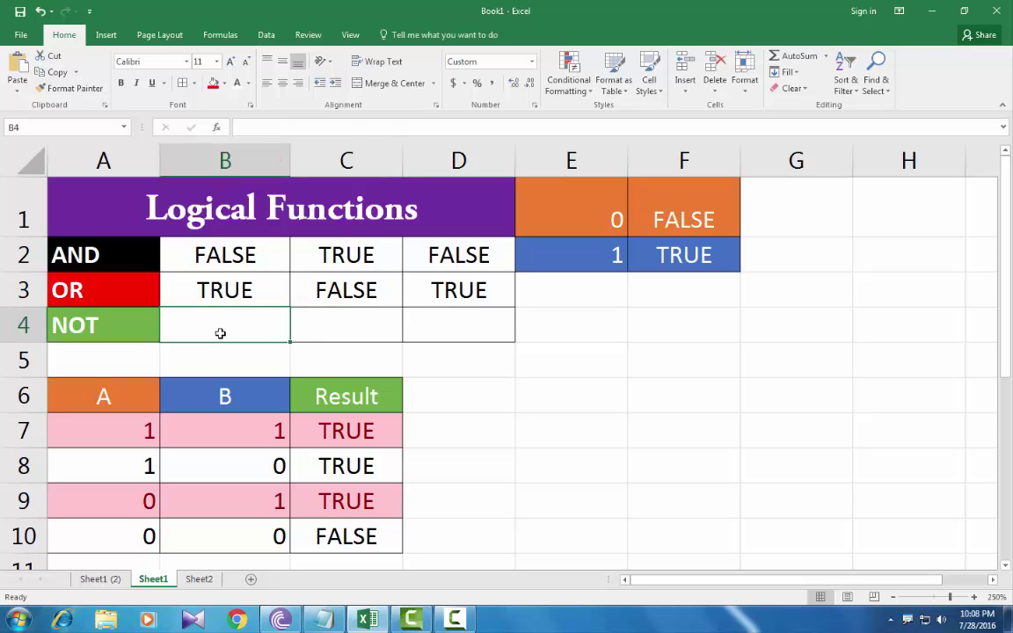
{"action": "type", "text": "="}
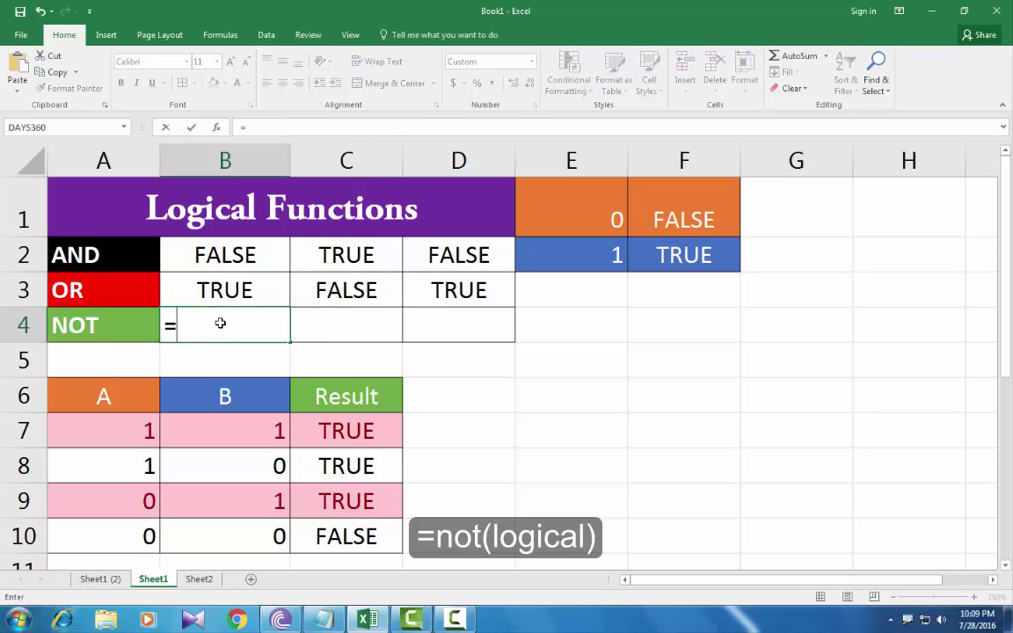
{"action": "type", "text": "not"}
{"action": "key", "text": "Tab"}
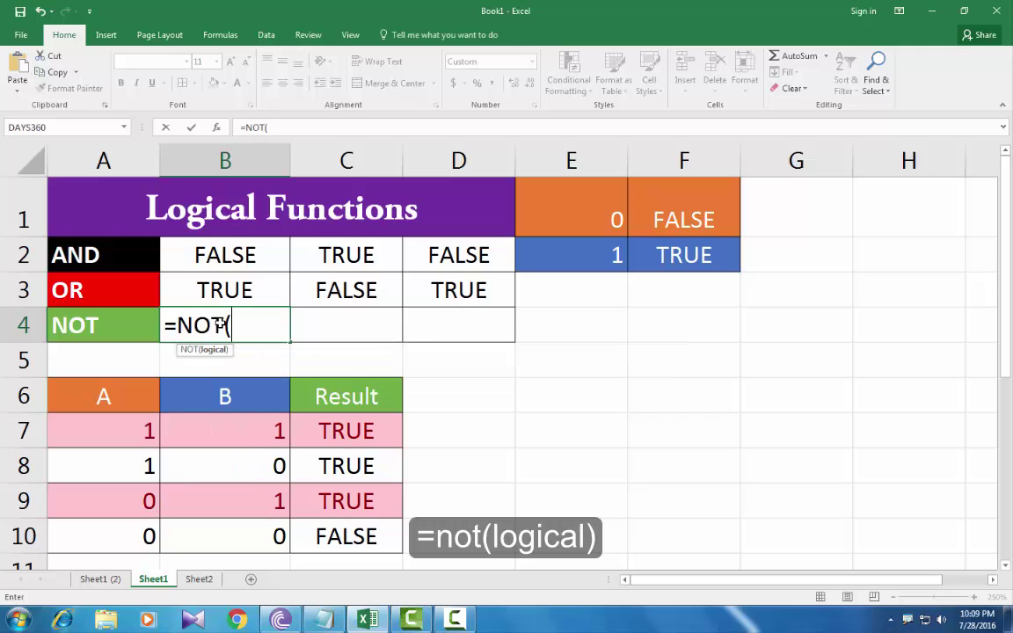
{"action": "left_click", "coordinate": [222, 287]}
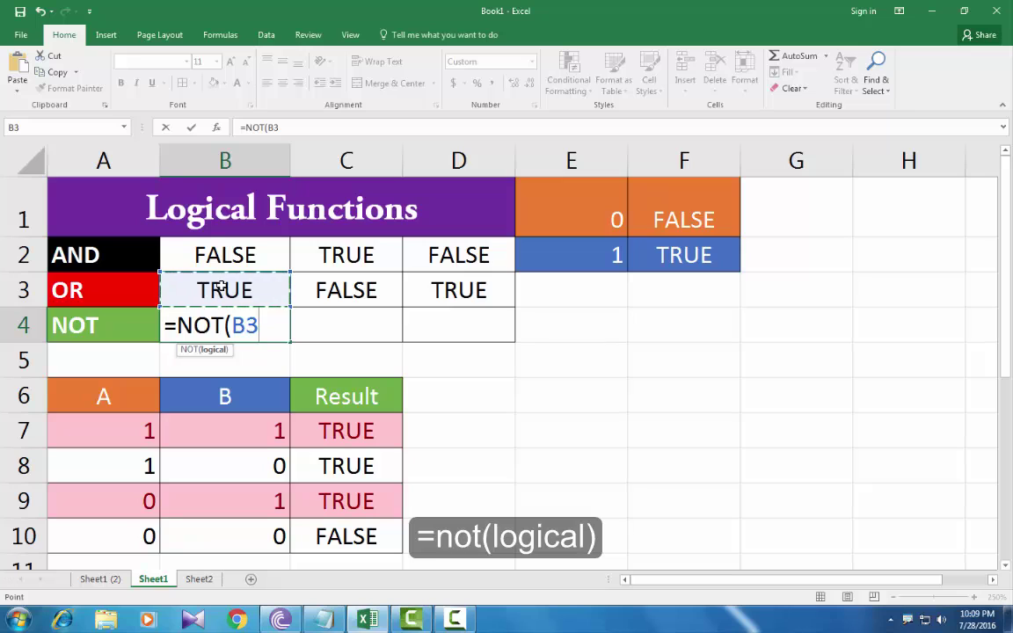
{"action": "type", "text": ")"}
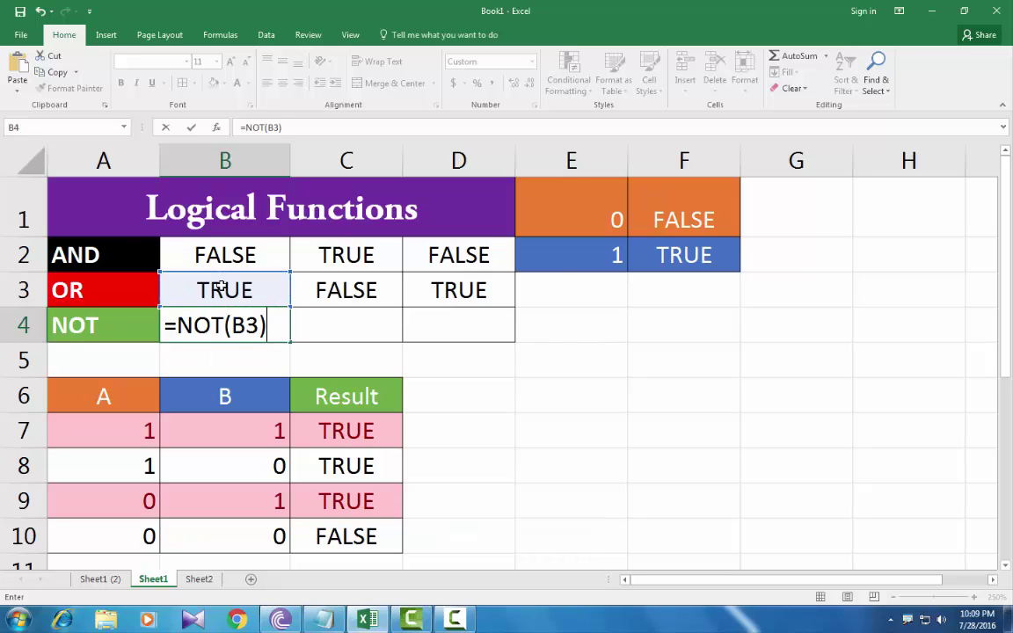
{"action": "key", "text": "Return"}
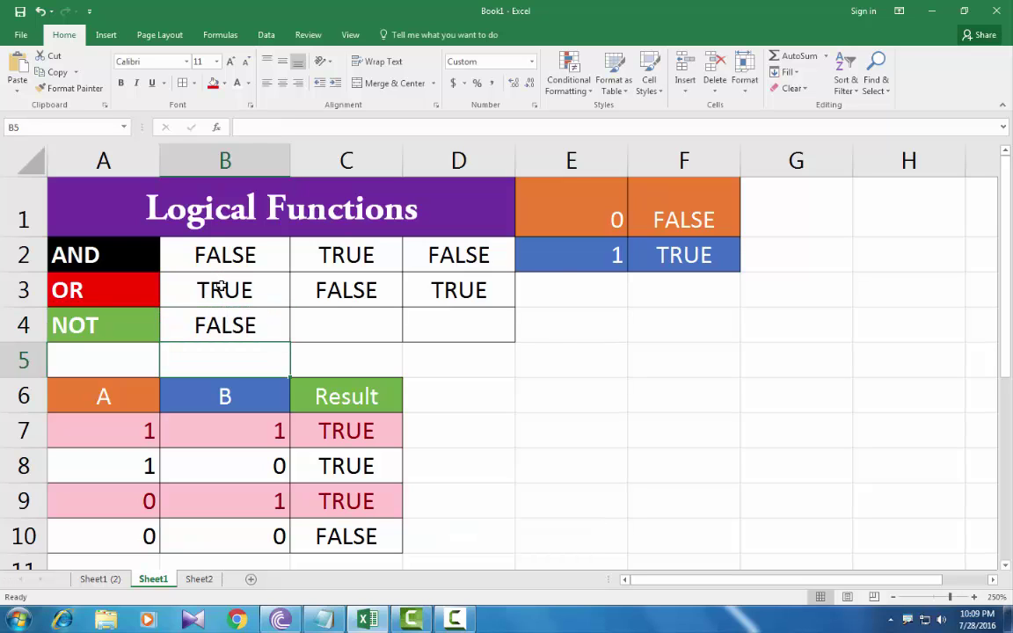
- Enter the formula =NOT(C3) in cell C4 of the NOT row, referencing the second OR result
{"action": "left_click", "coordinate": [350, 327]}
{"action": "type", "text": "=no"}
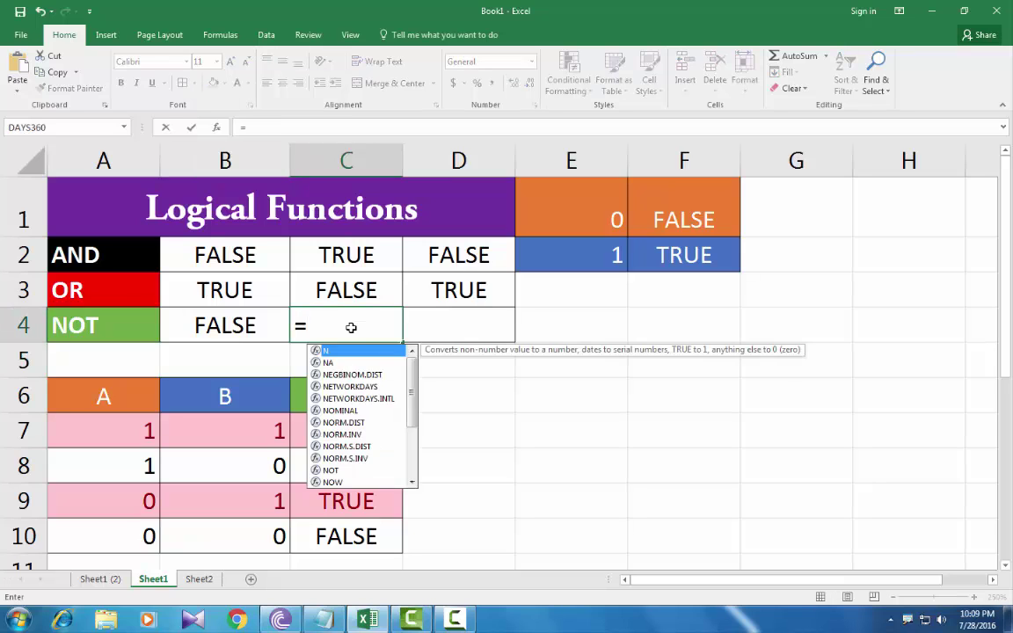
{"action": "key", "text": "Tab"}
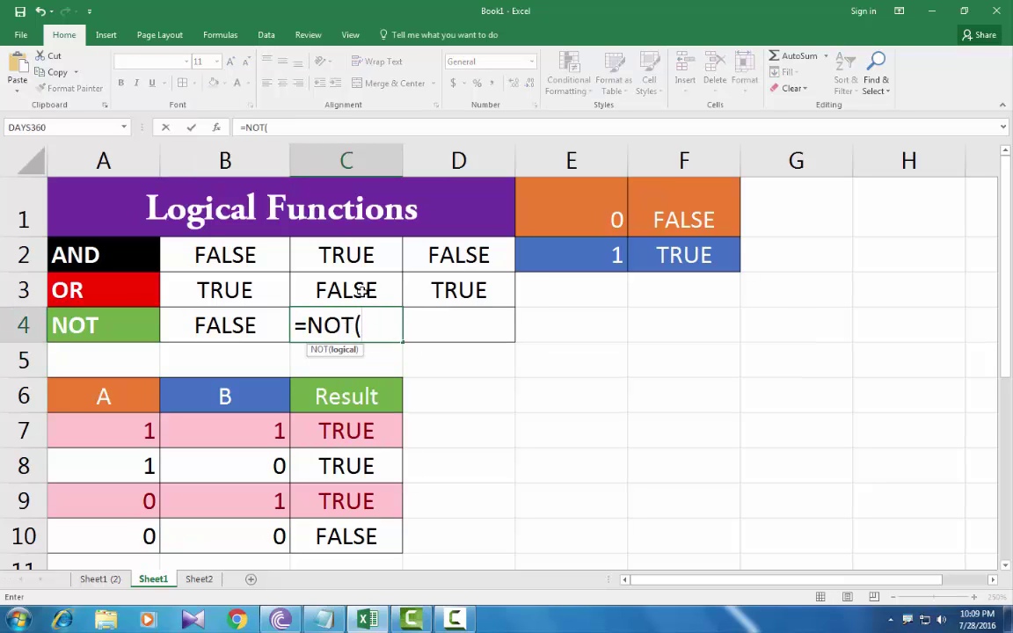
{"action": "left_click", "coordinate": [361, 288]}
{"action": "type", "text": ")"}
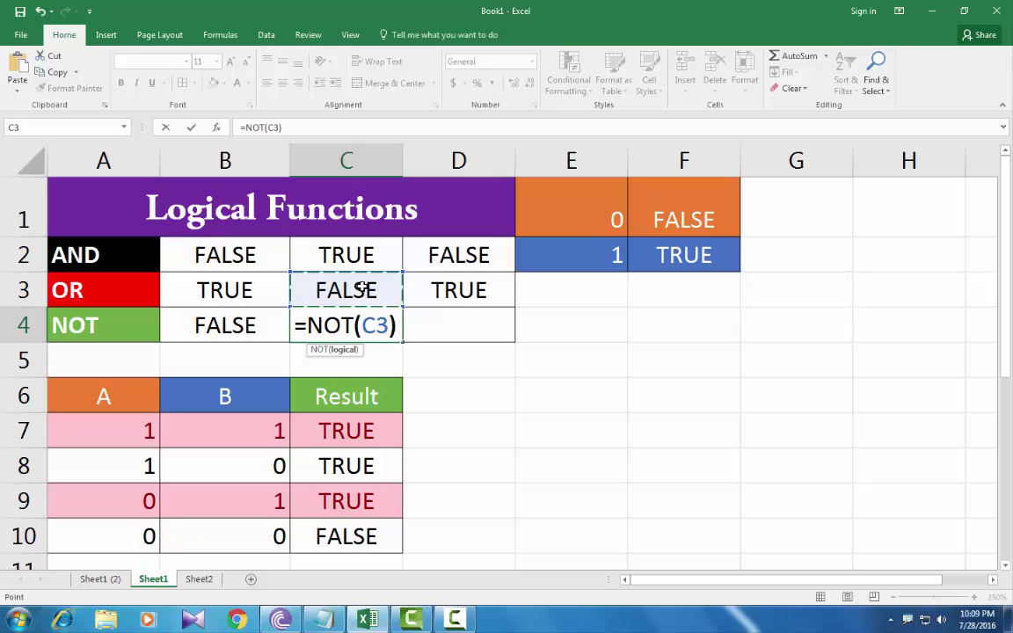
{"action": "key", "text": "Return"}
{"action": "left_click", "coordinate": [348, 326]}
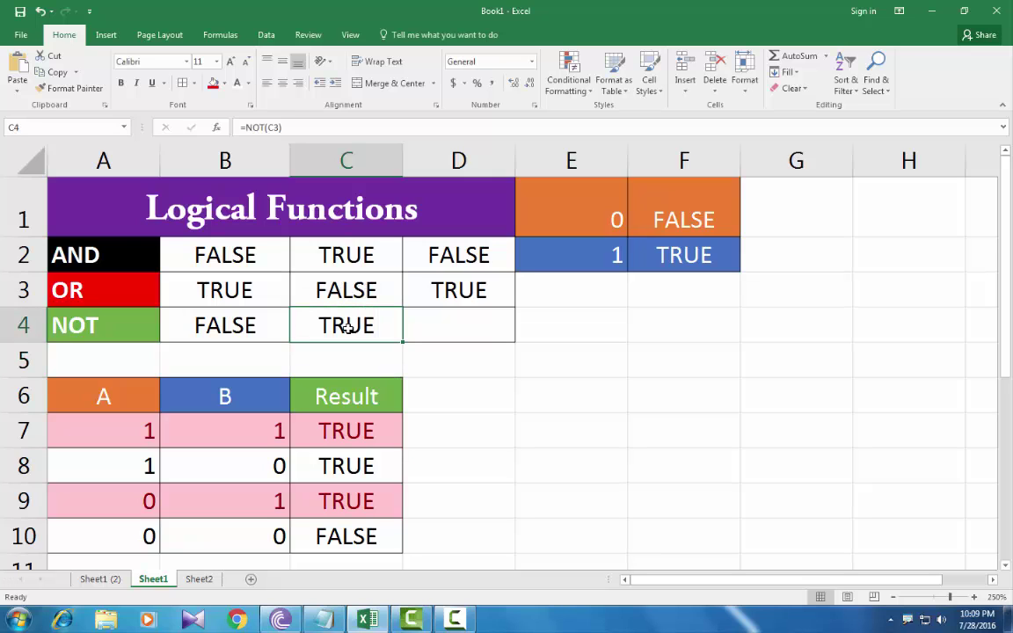